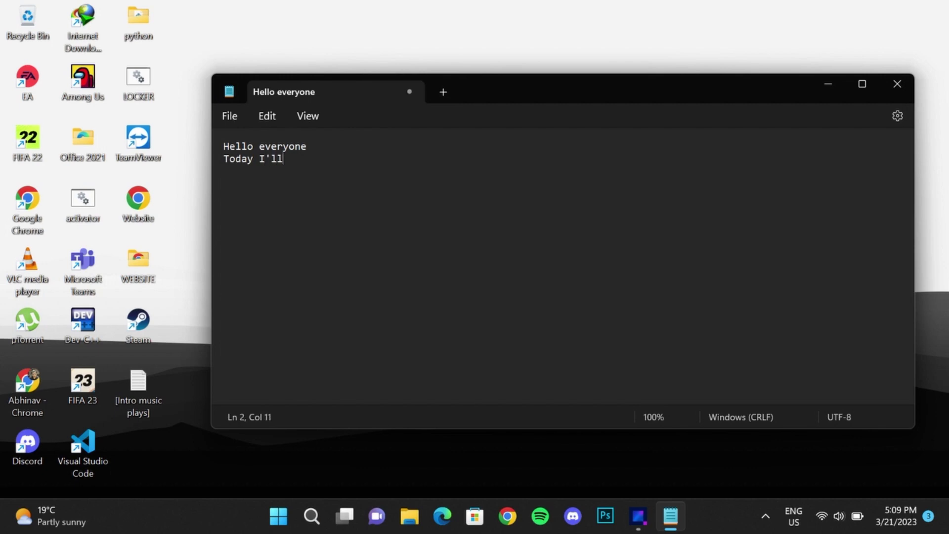
- Complete the note's second line as "Today I'll be showing you how to get IDM for free with registration" and begin the third with "and also will show"
{"action": "type", "text": "to "}
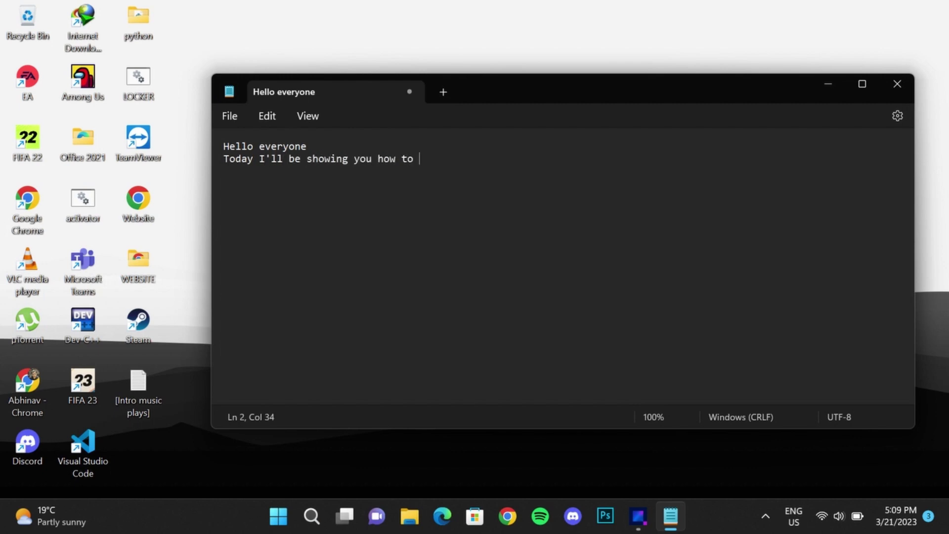
{"action": "type", "text": "get IDM for free wit"}
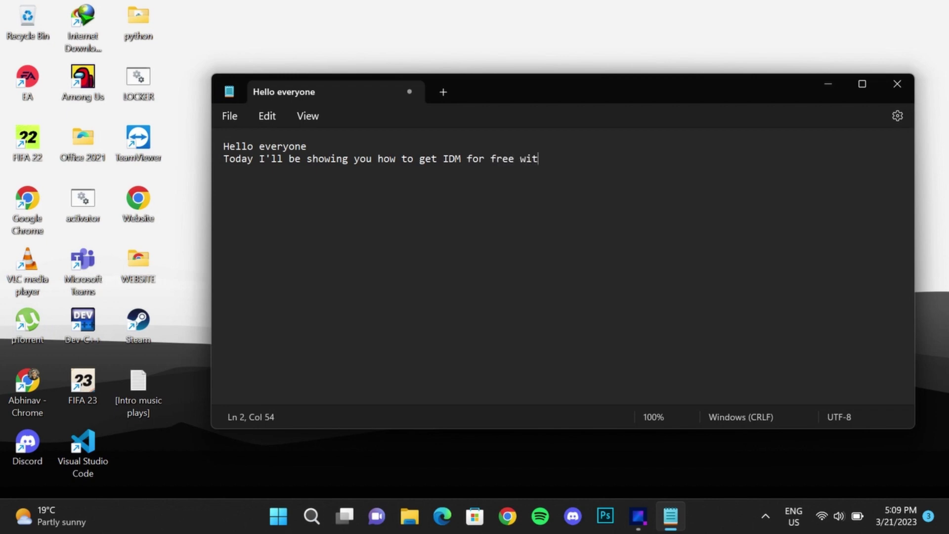
{"action": "type", "text": "h registrati"}
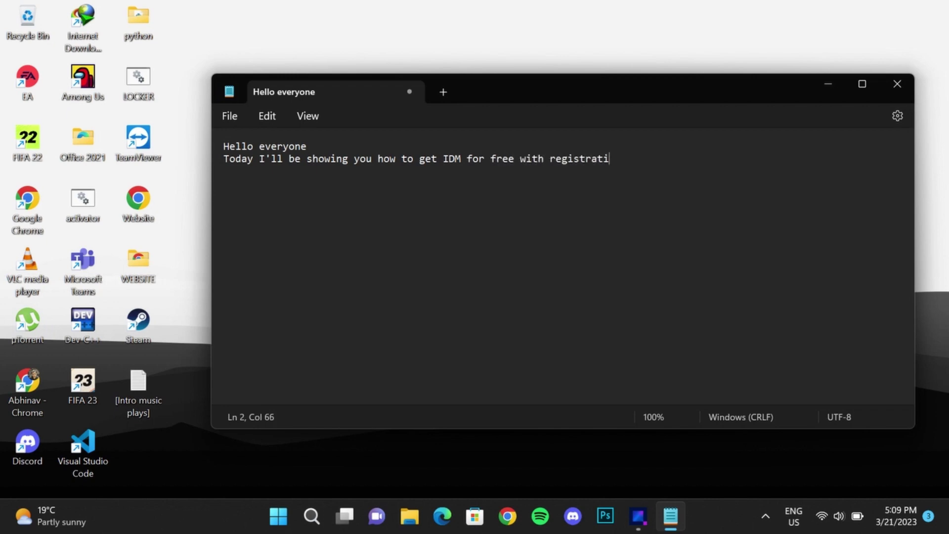
{"action": "type", "text": "on and also will show "}
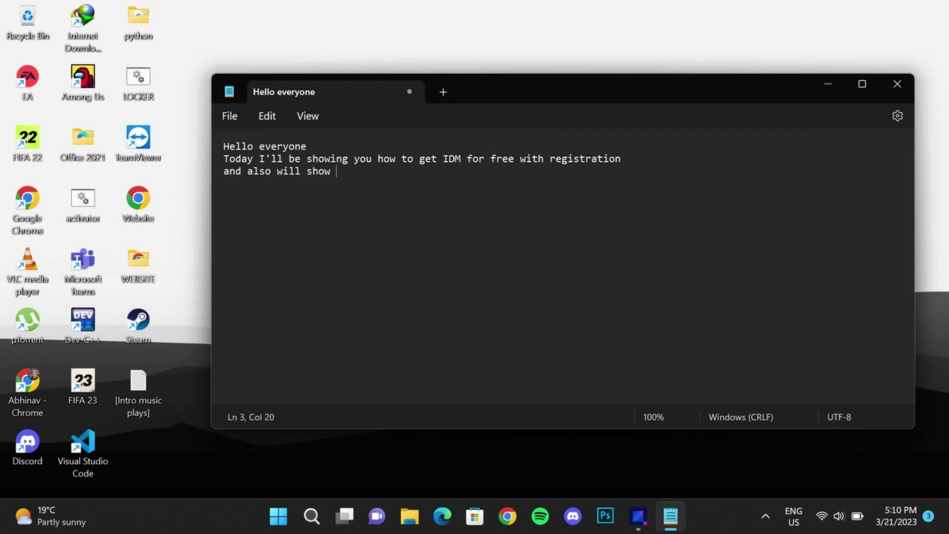
- Finish the third line with "you a trick to get high speed while downloading" and add the line "So let's get into it!"
{"action": "type", "text": "you a trick to get high speed while "}
{"action": "type", "text": "d d"}
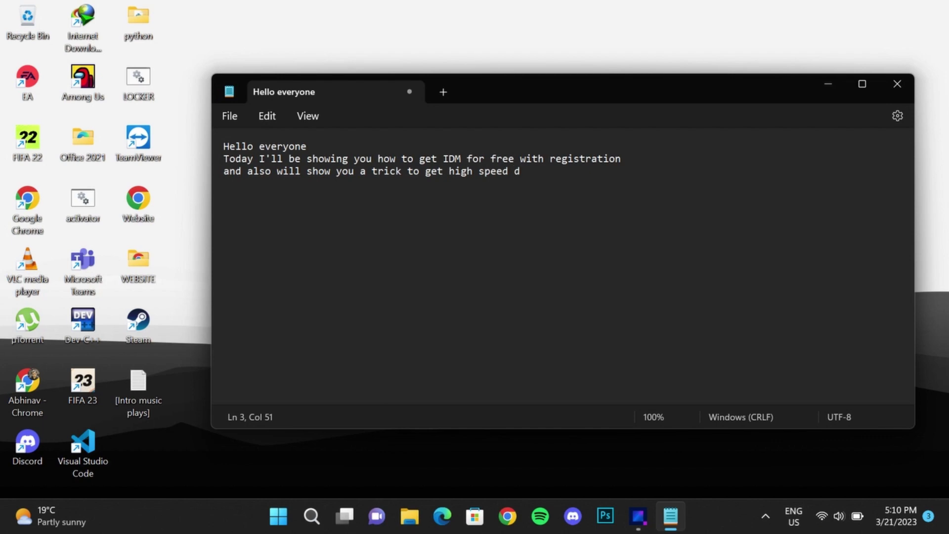
{"action": "key", "text": "BackSpace"}
{"action": "type", "text": "while downloading"}
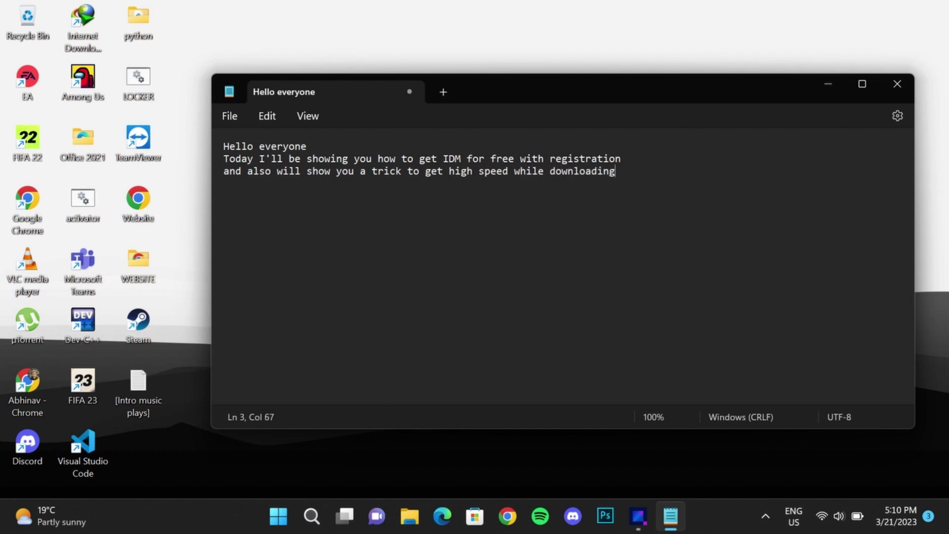
{"action": "type", "text": "SO let's get into it!"}
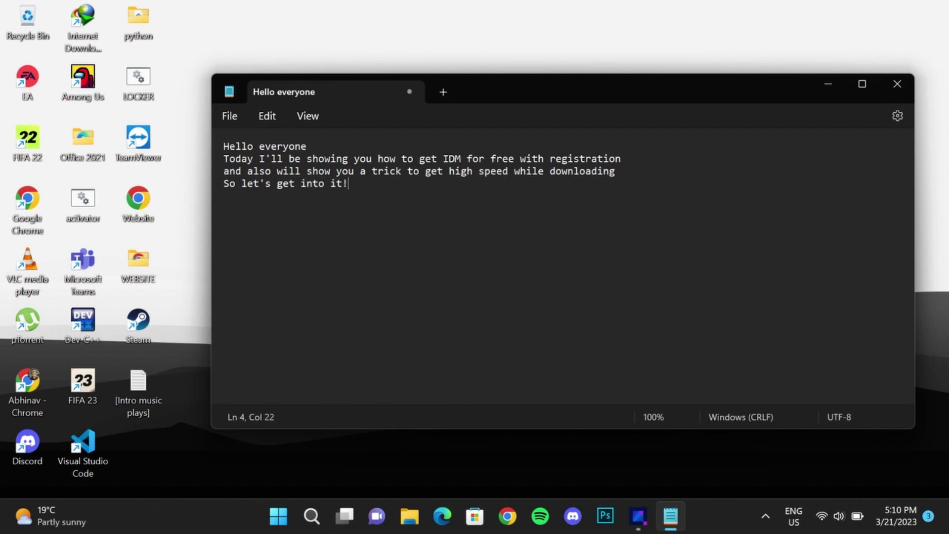
- Add the lines "FIRST GO TO GOOGLE AND SEARCH IDM CRACK or ill leave a link to the crack" and "FOLLOW ME"
{"action": "left_click", "coordinate": [828, 83]}
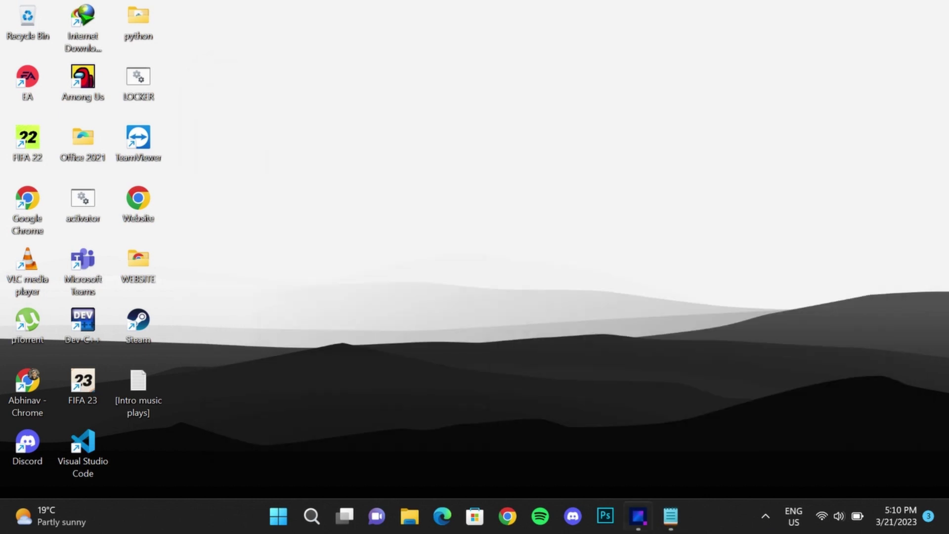
{"action": "left_click", "coordinate": [671, 516]}
{"action": "type", "text": "FI"}
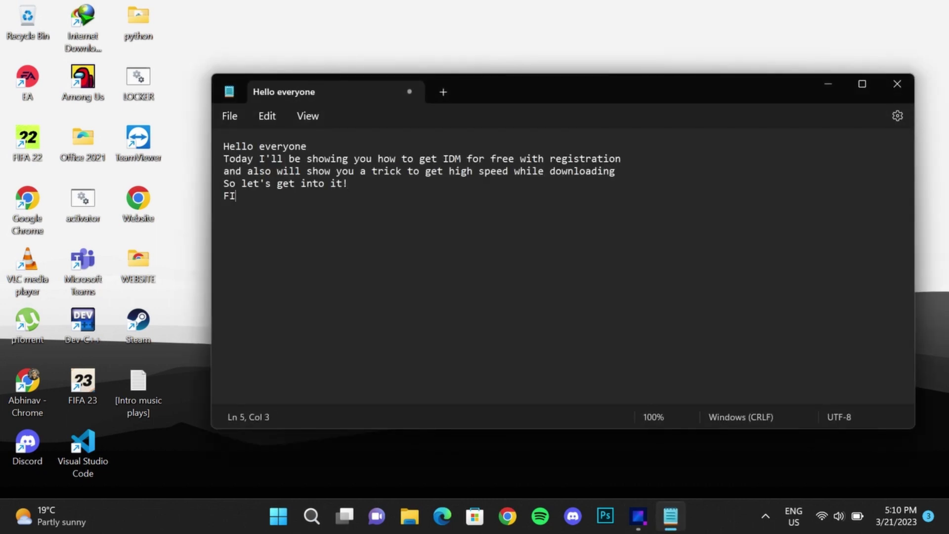
{"action": "type", "text": "RST GO TO GOOGLE AND SE"}
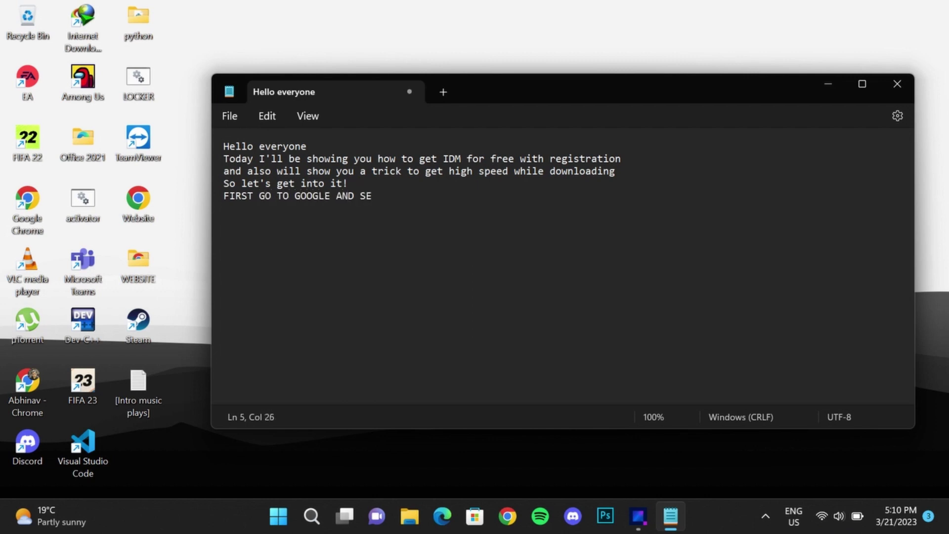
{"action": "type", "text": "ARCH IDM CRACK"}
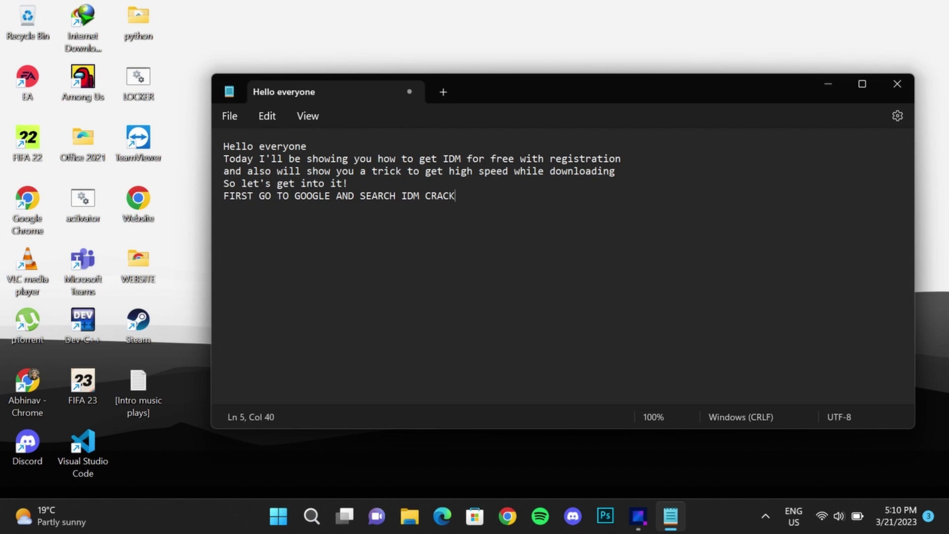
{"action": "type", "text": " or ill leave a "}
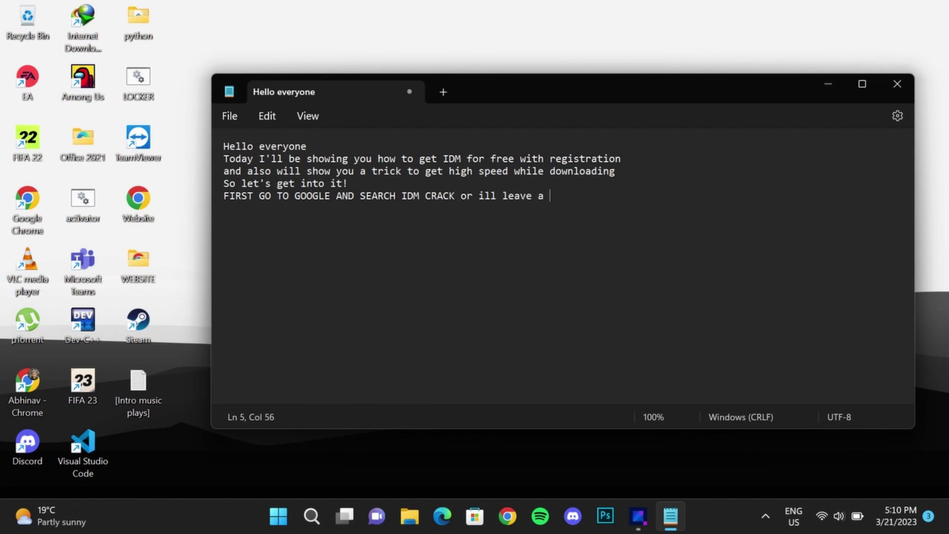
{"action": "type", "text": "link to the crack "}
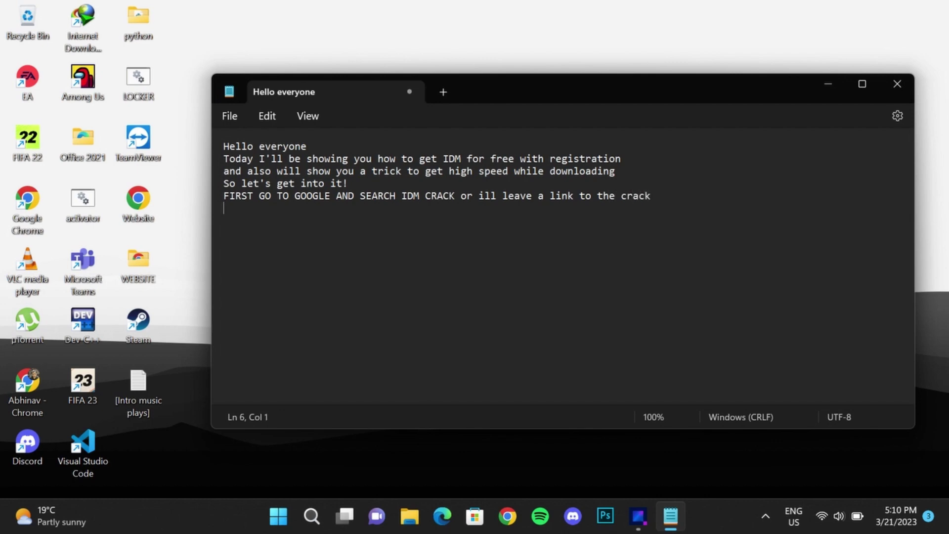
{"action": "type", "text": "FOLLOW ME"}
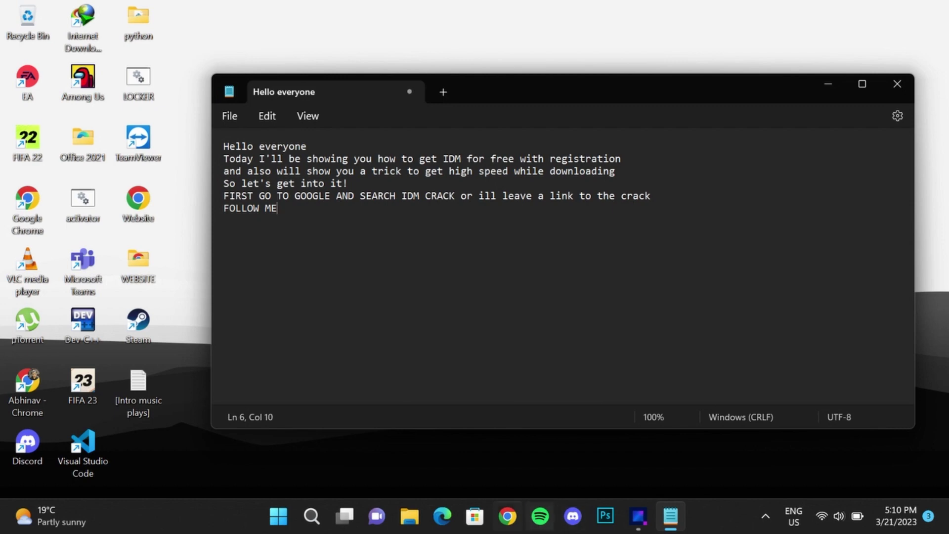
- Switch to Chrome, search Google for "idm crack" and open the CrackingCity result
{"action": "left_click", "coordinate": [507, 516]}
{"action": "left_click", "coordinate": [343, 298]}
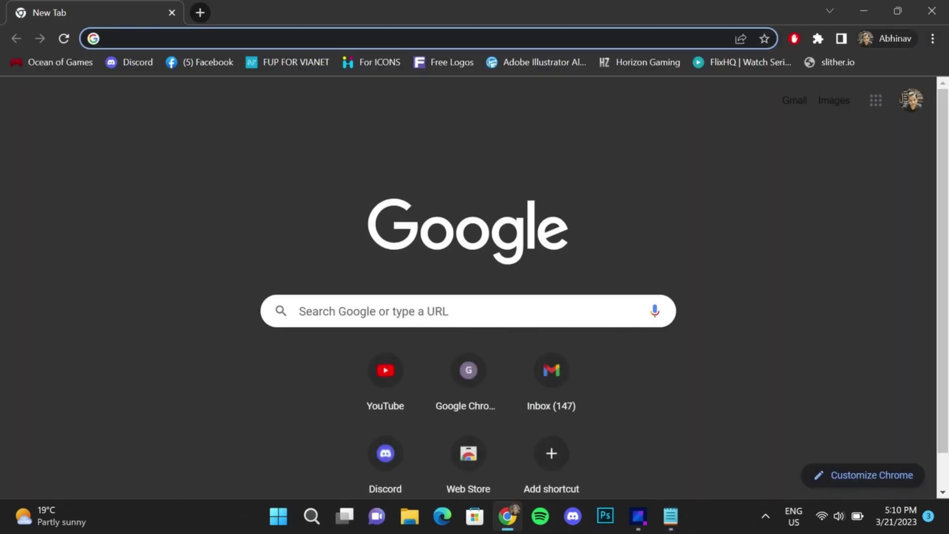
{"action": "type", "text": "idm crack"}
{"action": "key", "text": "Return"}
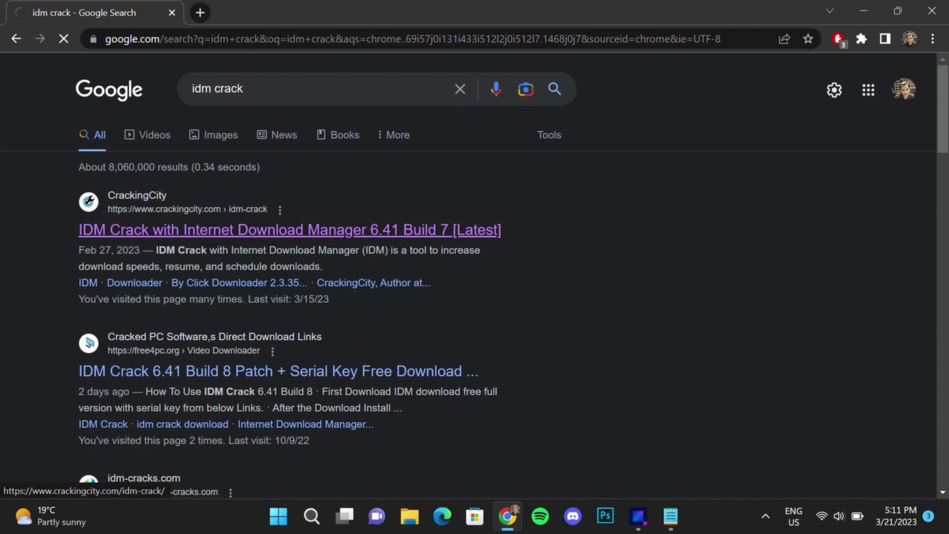
- Switch to Notepad and add the line "GO TO THE CRACKING CITY ONE" to the note
{"action": "key", "text": "alt+Tab"}
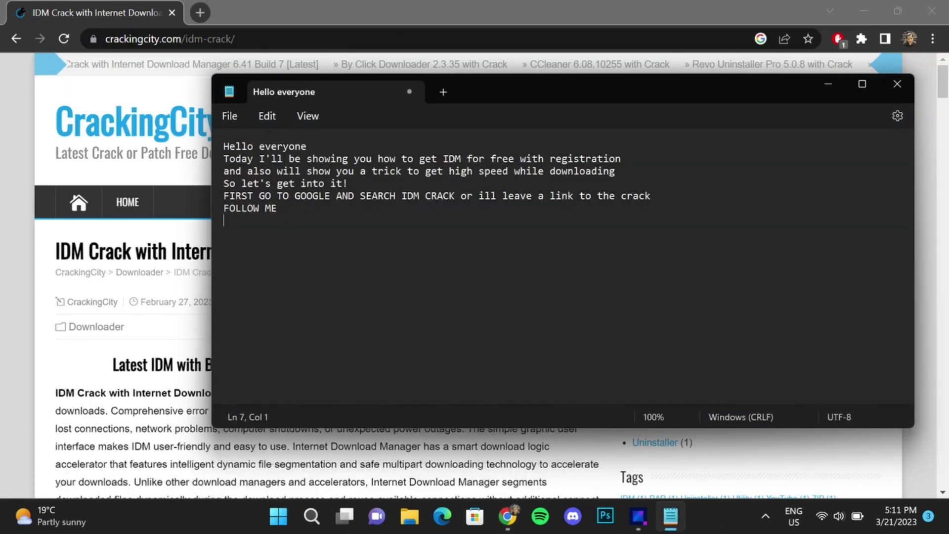
{"action": "type", "text": "GO TO THE CRACKING CI"}
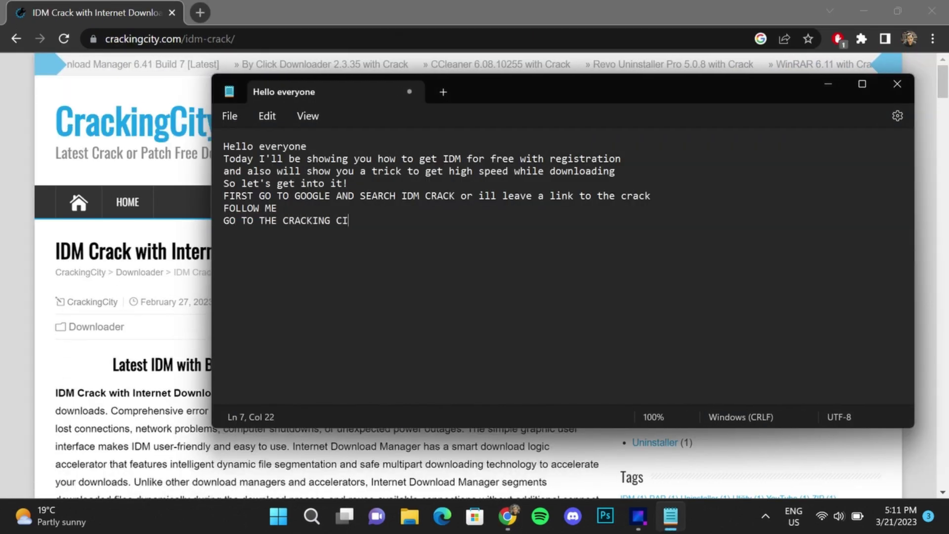
{"action": "type", "text": "TY ONE"}
- Switch to Chrome and download idm.6.41.7_patch.2.8.zip through the CrackingCity page's "Download IDM with IDM Crack" link, dismissing IDM's offer to report a capture problem
{"action": "key", "text": "alt+Tab"}
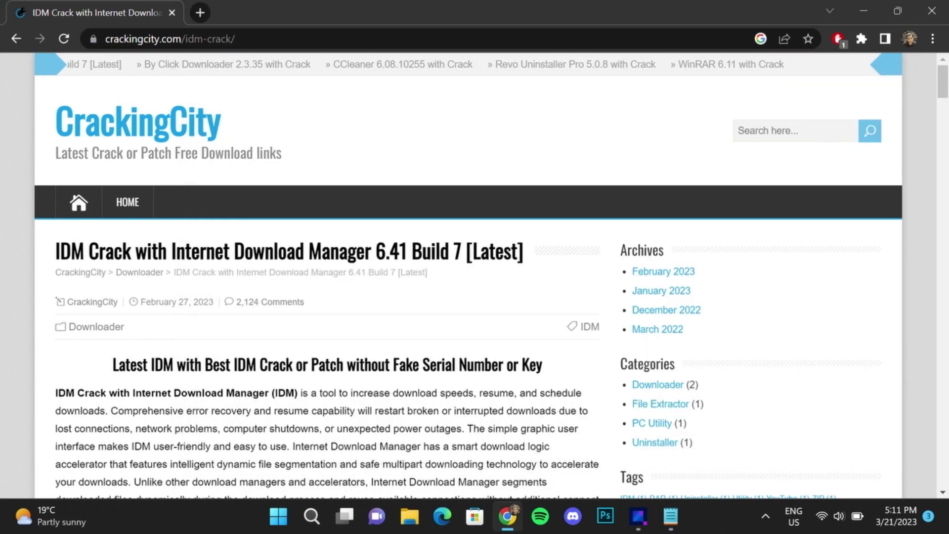
{"action": "scroll", "coordinate": [475, 277], "scroll_direction": "down", "scroll_amount": 15}
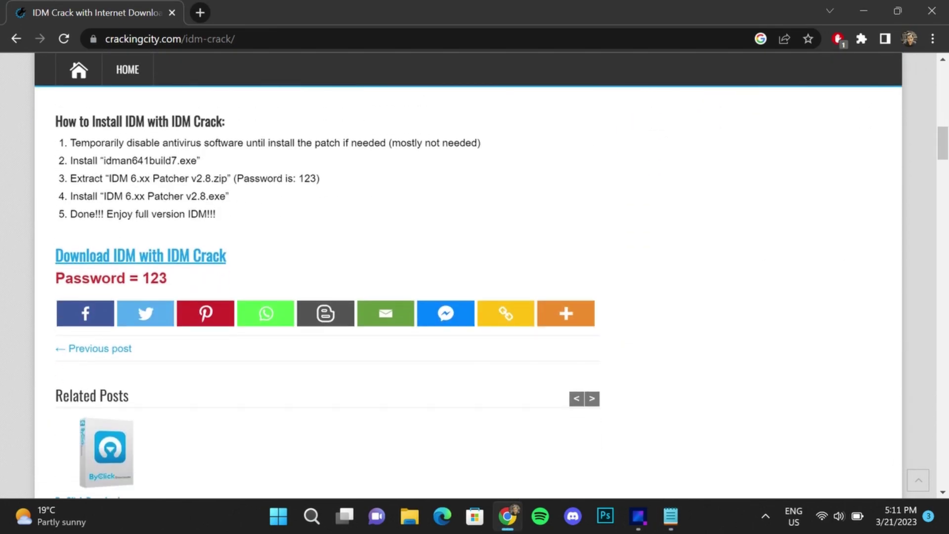
{"action": "left_click", "coordinate": [141, 256]}
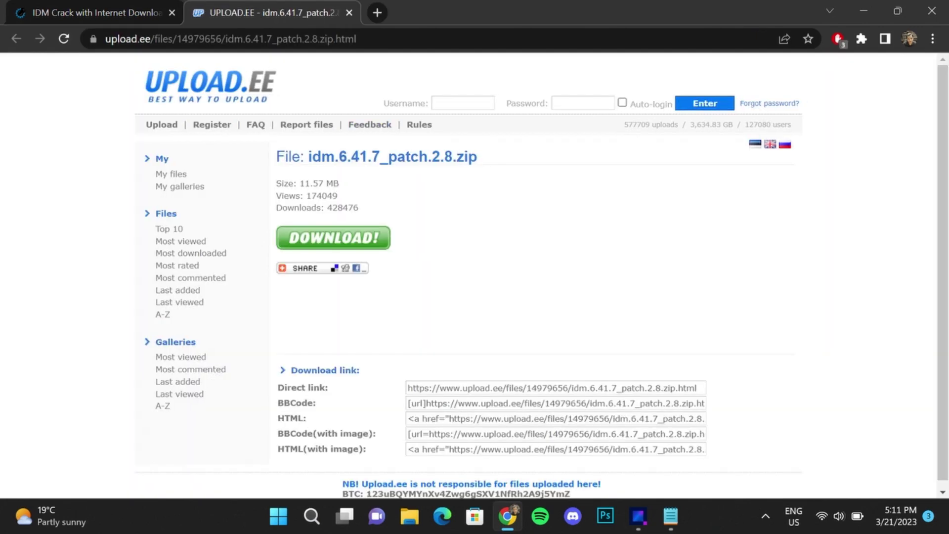
{"action": "left_click", "coordinate": [333, 238]}
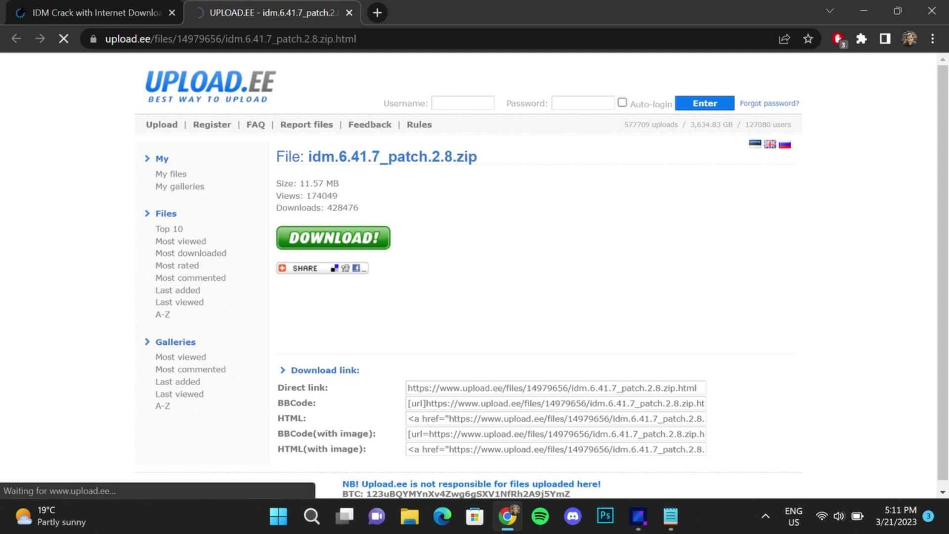
{"action": "key", "text": "Tab"}
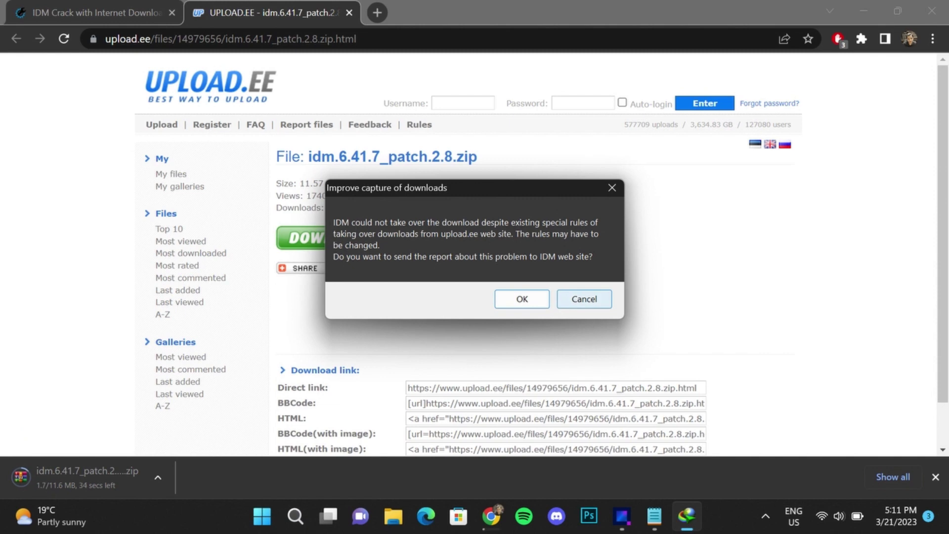
{"action": "key", "text": "Return"}
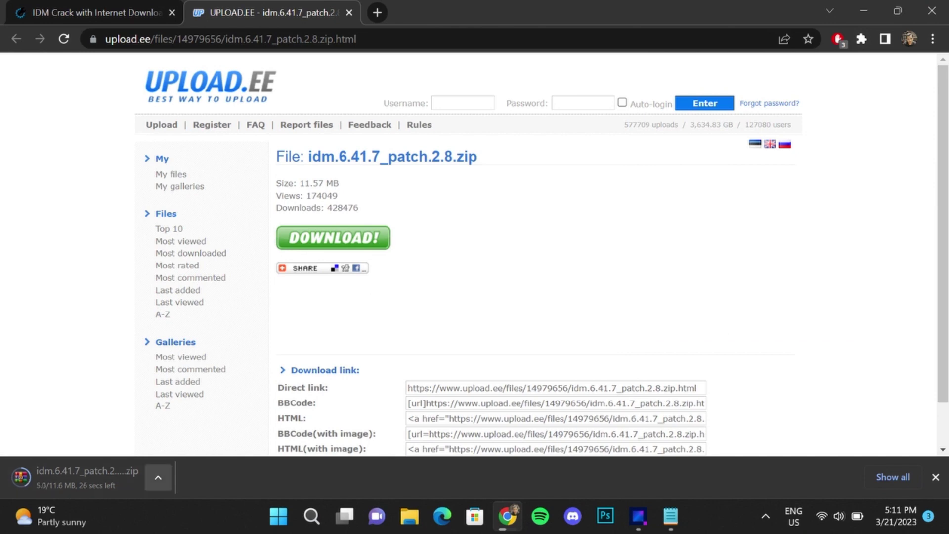
{"action": "left_click", "coordinate": [159, 477]}
{"action": "left_click", "coordinate": [158, 477]}
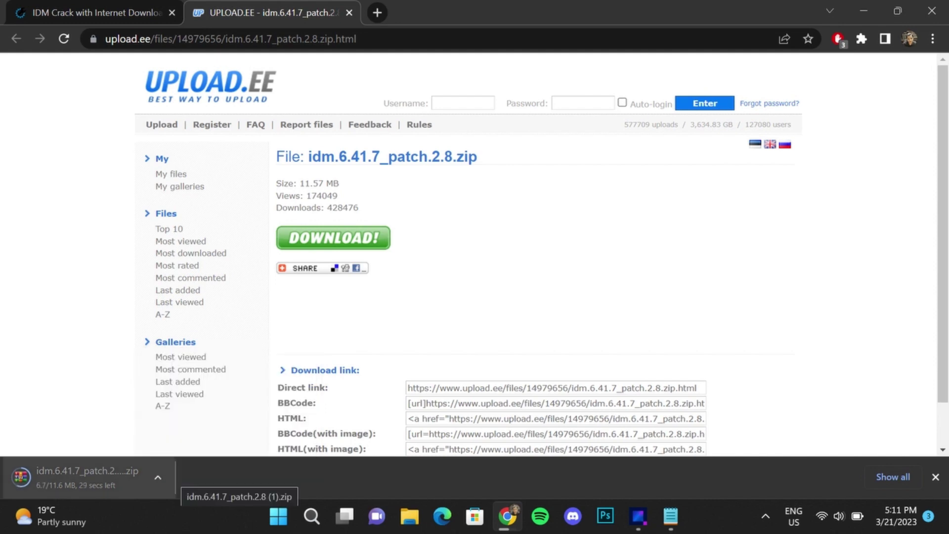
- Switch to Notepad and add the line "TILL IT GETS DOWNLOAD HOW ABOUT A SUBSCRIBE AND A LIKE? :)" to the note
{"action": "key", "text": "alt+Tab"}
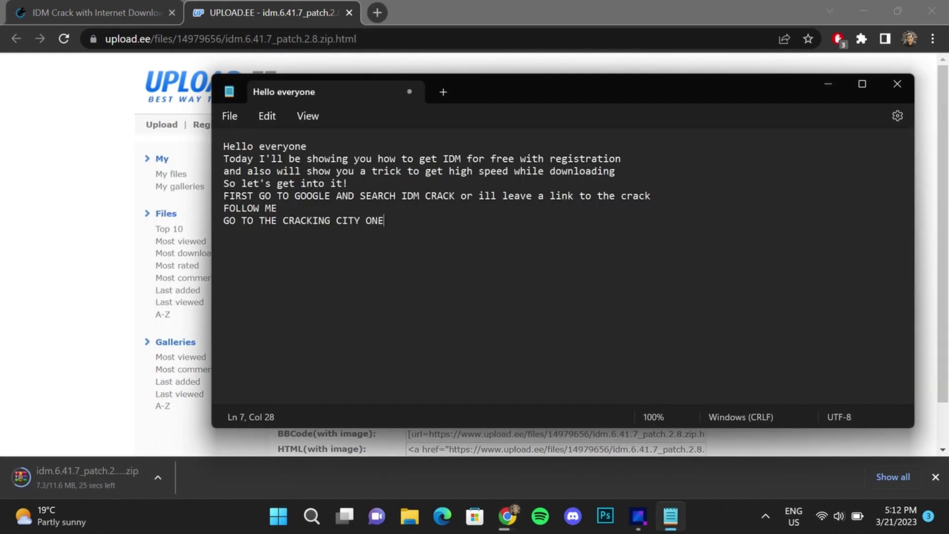
{"action": "type", "text": "TILL IT GETS DOWNLOAD HOW ABOUT"}
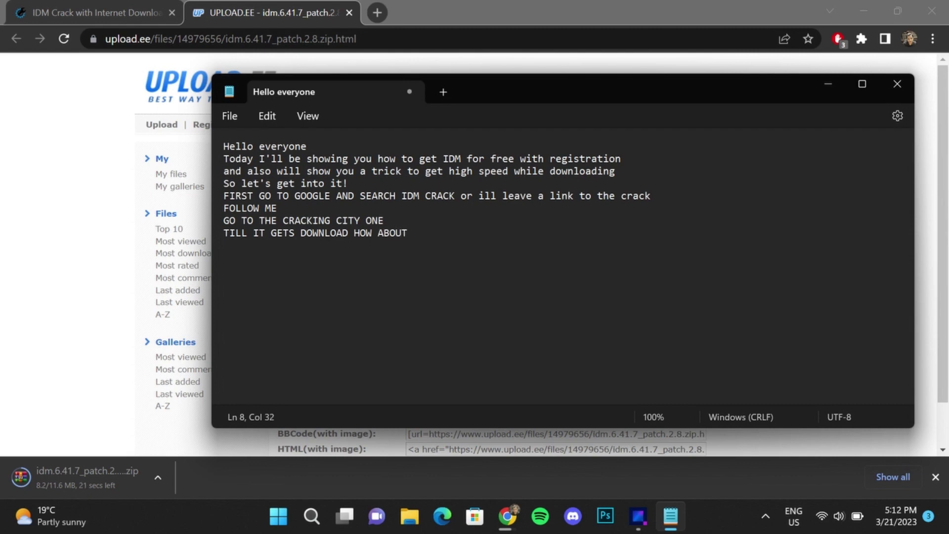
{"action": "type", "text": " A SUBSCRIBE AND A LIKE? :)"}
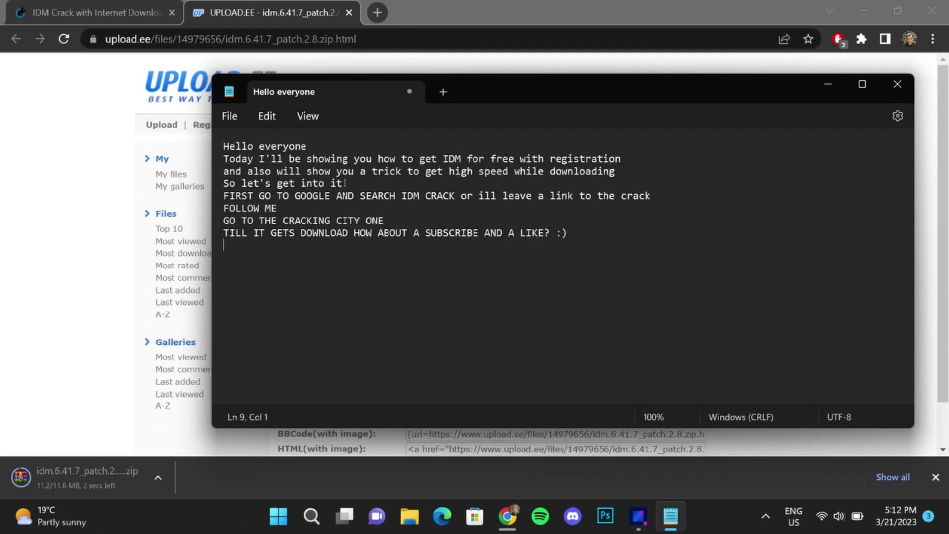
{"action": "key", "text": "alt+Tab"}
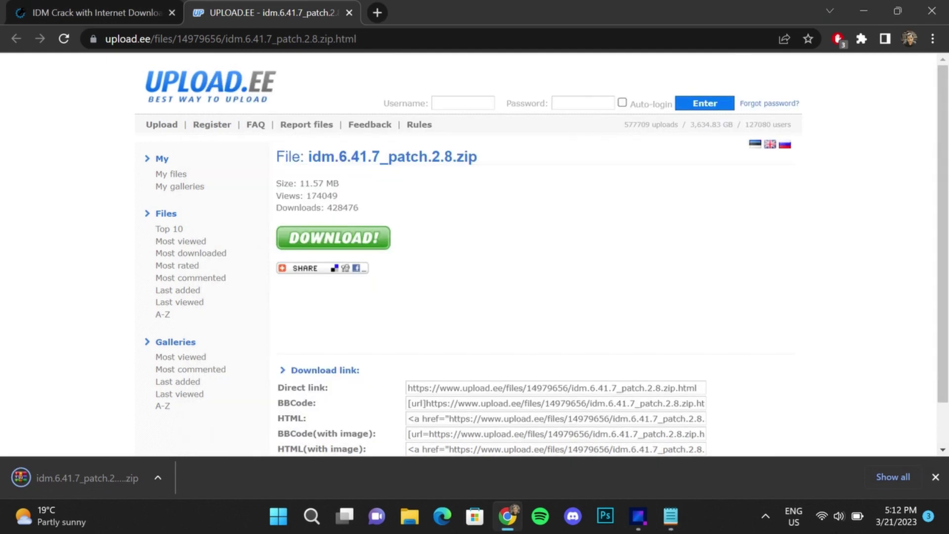
- Return to Notepad and add the line "OPEN THE ZIP FILE and EXTRACT IT SOMEWHERE YOU LIKE" to the note
{"action": "key", "text": "alt+Tab"}
{"action": "type", "text": "OPEN THE "}
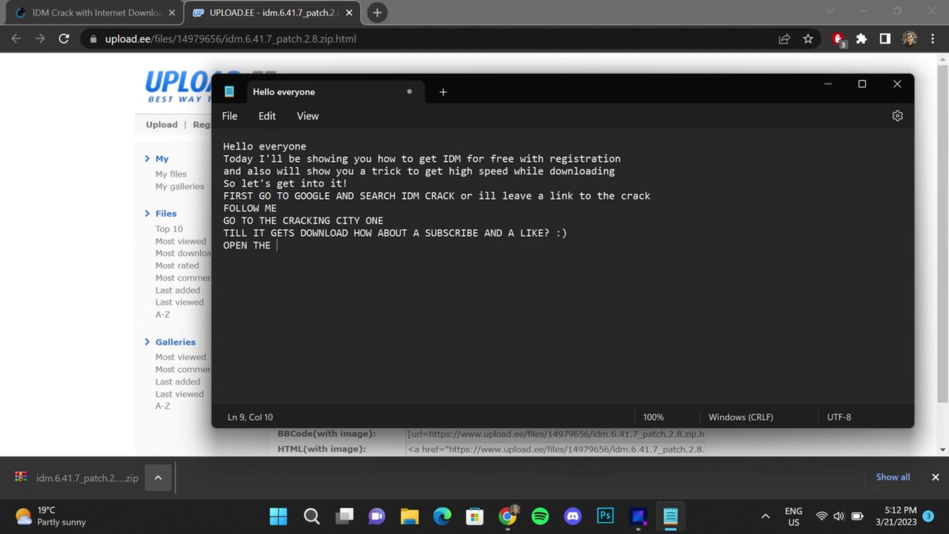
{"action": "type", "text": "ZIP FILE and EXTRACT IT SOMEWHER"}
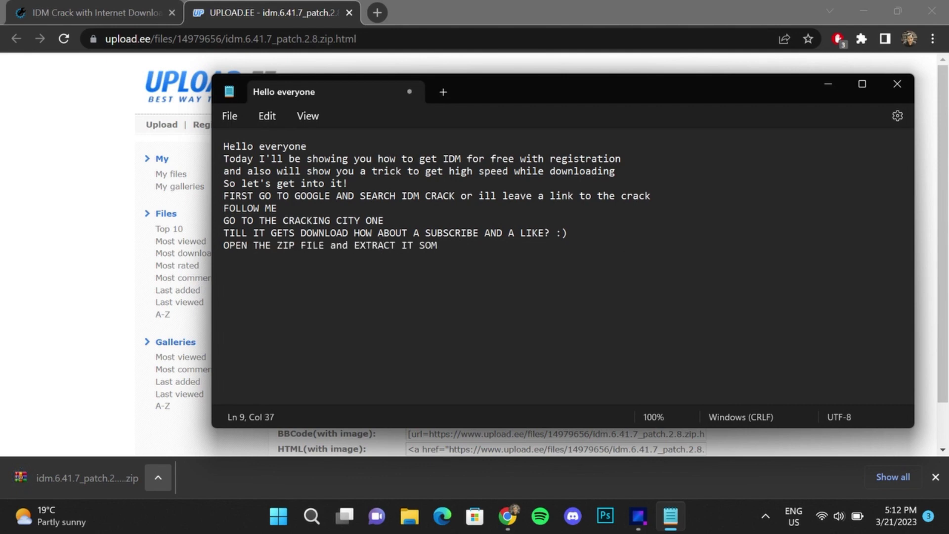
{"action": "type", "text": "E YOU LIKE"}
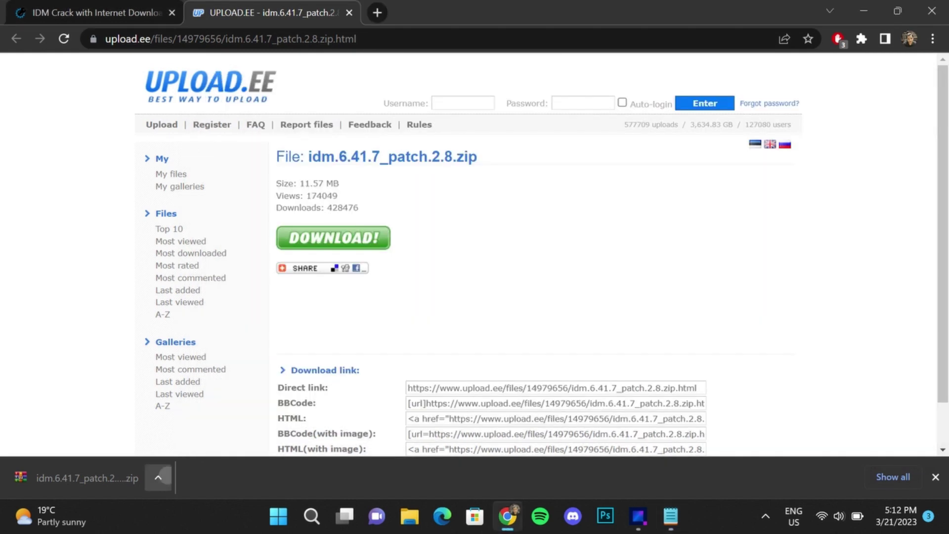
- Open the downloaded idm.6.41.7_patch.2.8 (1).zip in WinRAR and bring up its extraction path and options
{"action": "left_click", "coordinate": [158, 477]}
{"action": "left_click", "coordinate": [168, 380]}
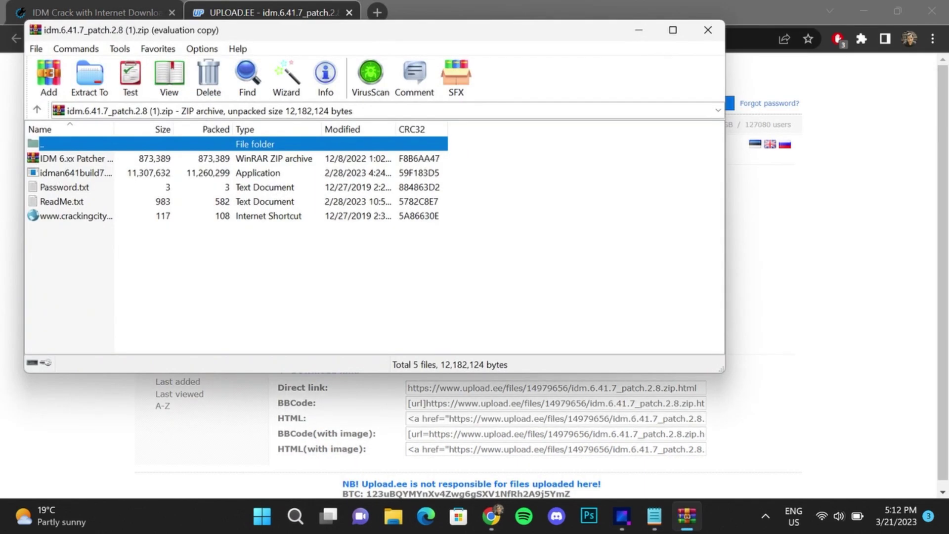
{"action": "left_click", "coordinate": [90, 77]}
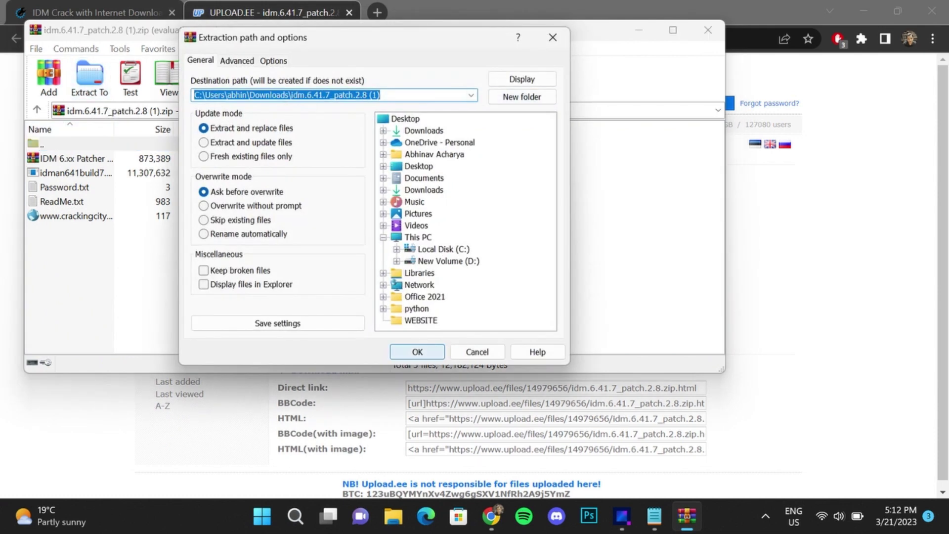
- Switch to Notepad and add the line "I ALREADY HAVE IT EXTRACTED SO ILL JUST SHOW YOU THE FILE"
{"action": "key", "text": "alt+Tab"}
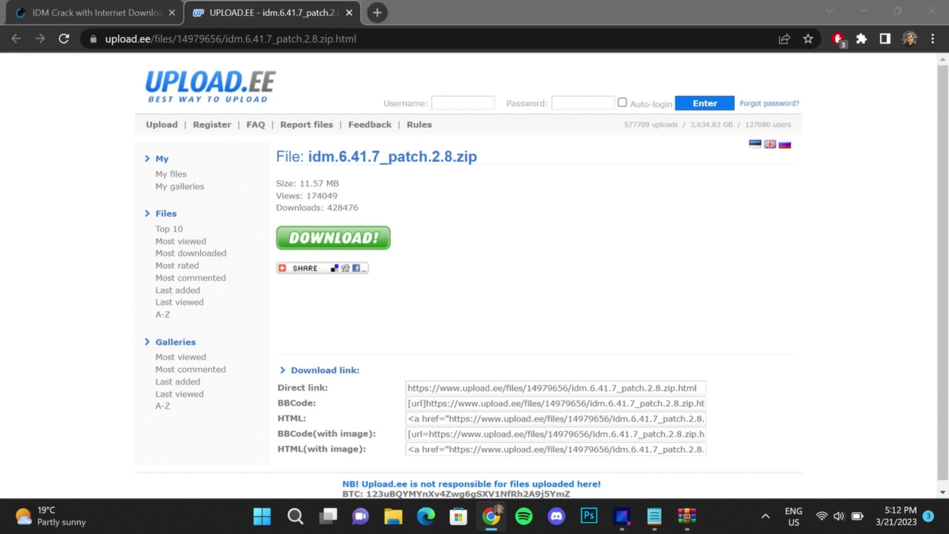
{"action": "key", "text": "alt+Tab"}
{"action": "key", "text": "alt+Tab"}
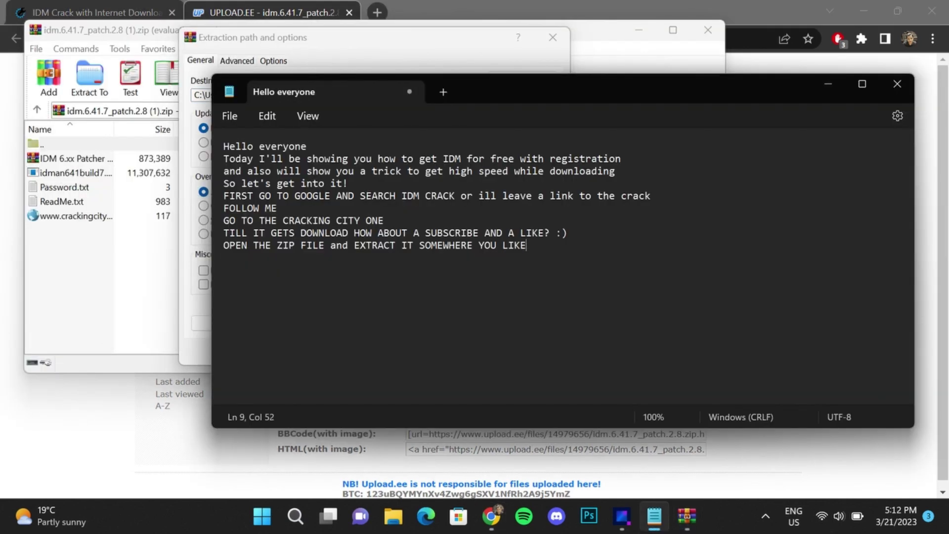
{"action": "key", "text": "Return"}
{"action": "type", "text": "I ALREADY HAVE IT E"}
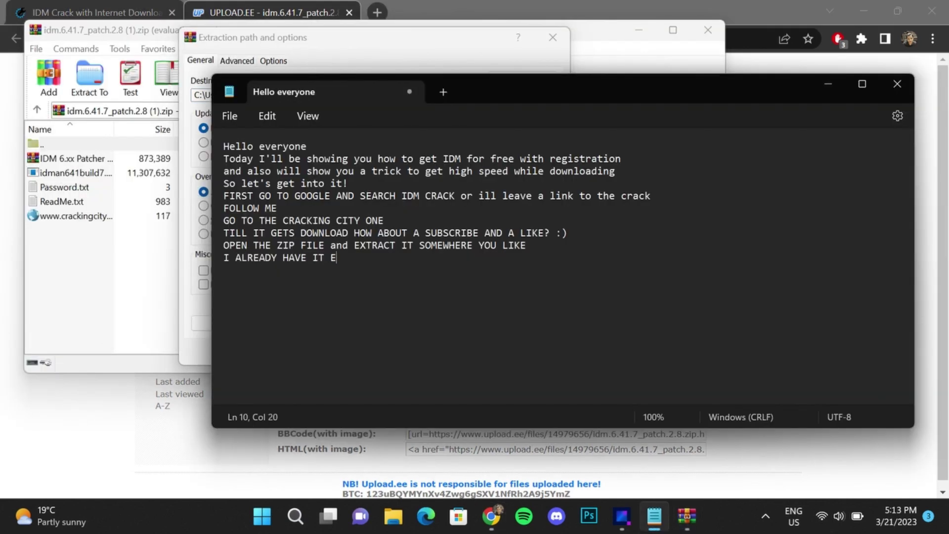
{"action": "type", "text": "XTRACTED SO ILL"}
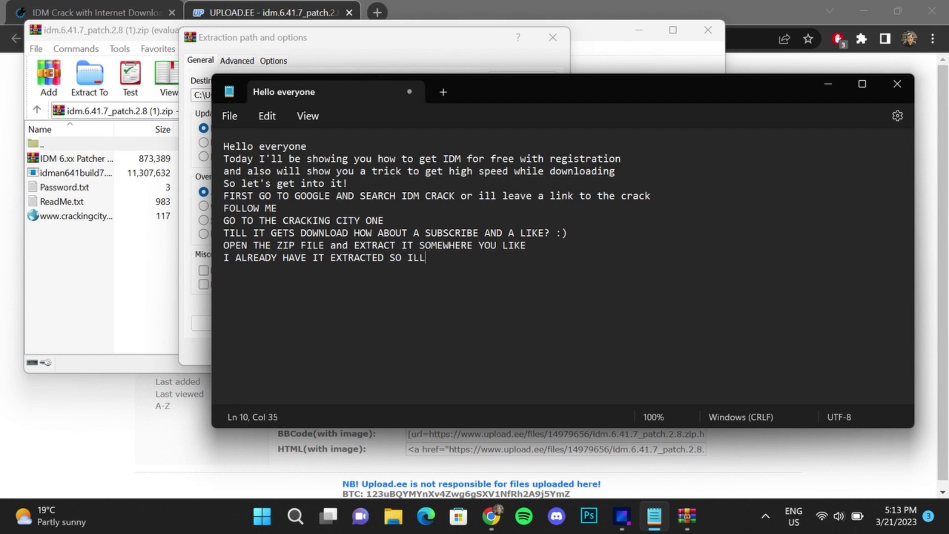
{"action": "type", "text": " JUST SHOW YOU THE FILE"}
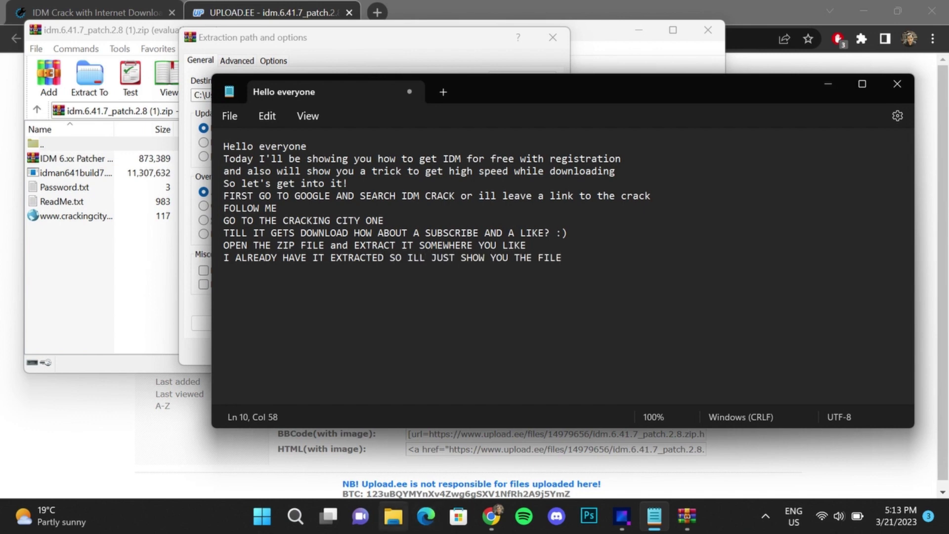
- Switch to File Explorer and open the already extracted idm.6.41.7_patch.2.8 folder in Downloads
{"action": "left_click", "coordinate": [393, 515]}
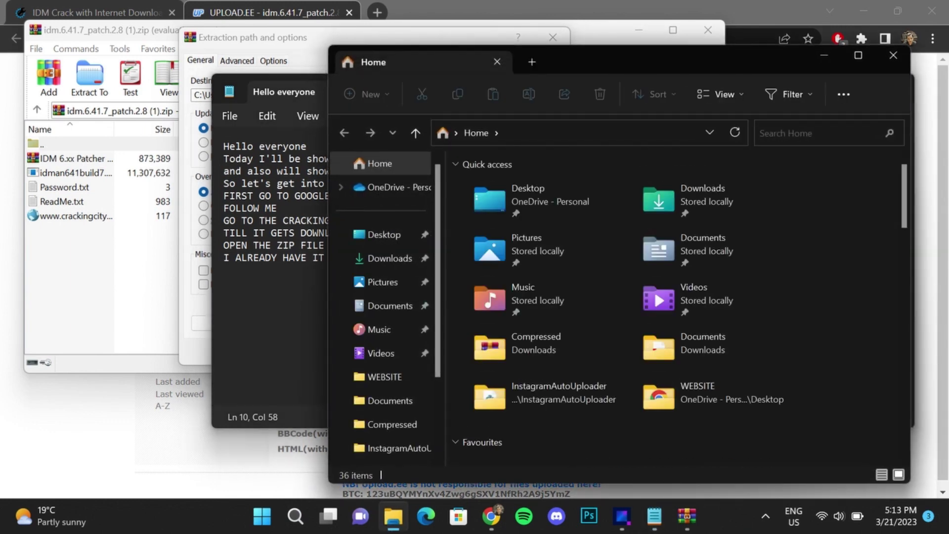
{"action": "double_click", "coordinate": [536, 344]}
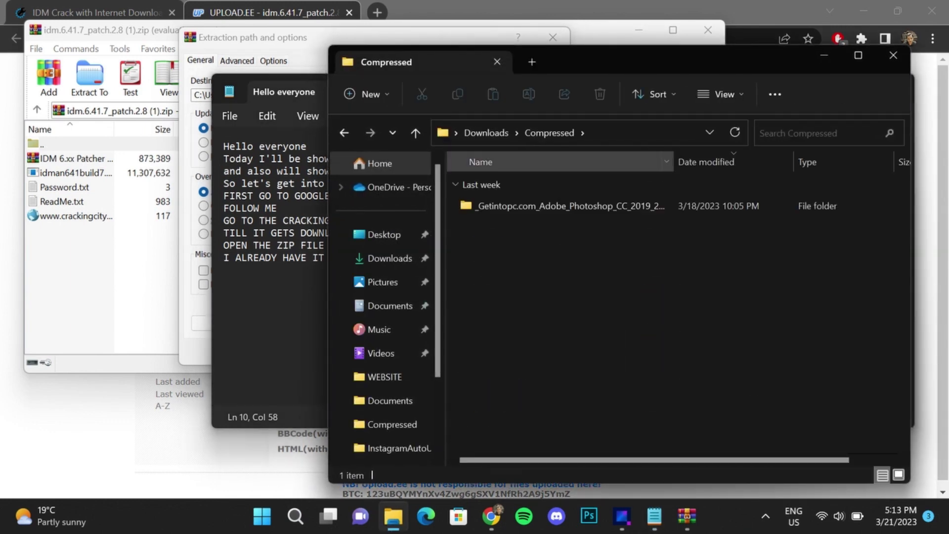
{"action": "left_click", "coordinate": [389, 259]}
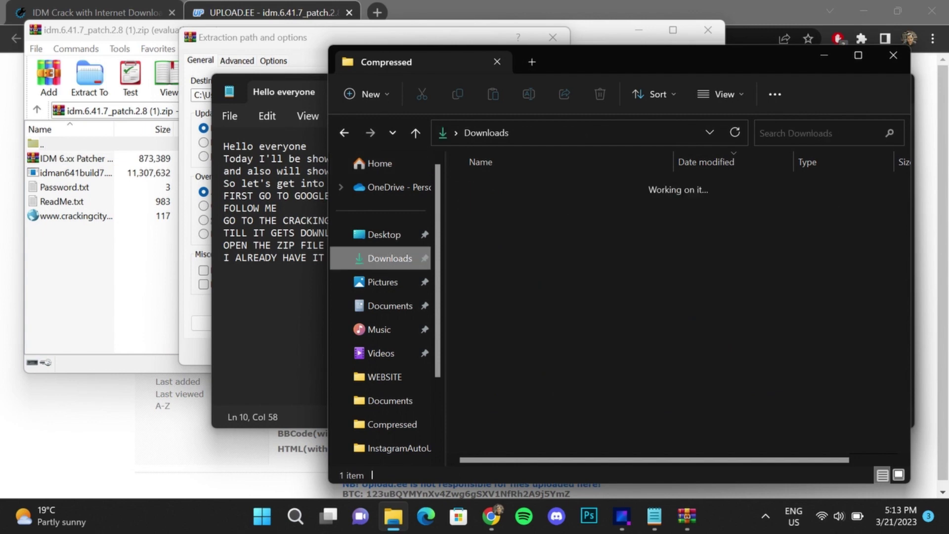
{"action": "scroll", "coordinate": [534, 410], "scroll_direction": "down", "scroll_amount": 5}
{"action": "left_click", "coordinate": [524, 365]}
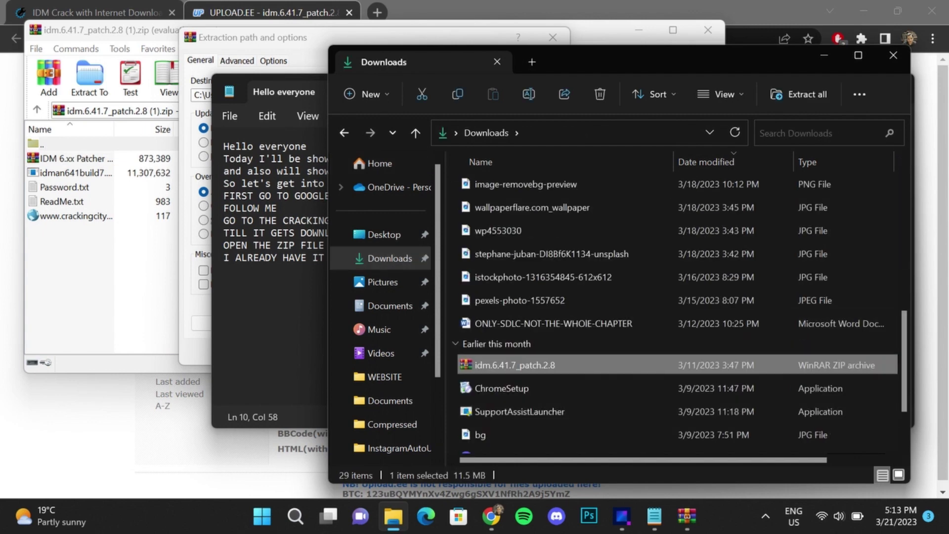
{"action": "scroll", "coordinate": [524, 415], "scroll_direction": "down", "scroll_amount": 2}
{"action": "double_click", "coordinate": [514, 421]}
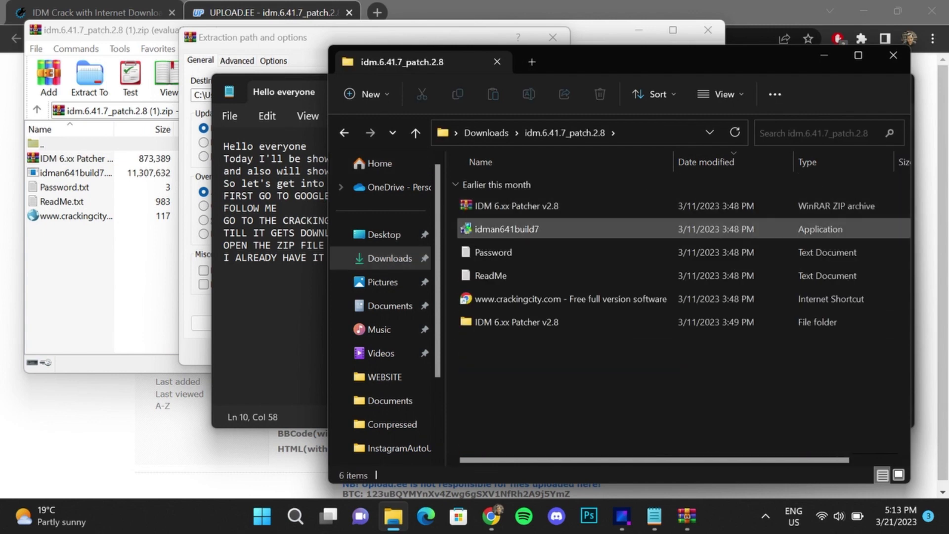
- Return to Notepad and add the line "RUN THE IDMAN exe file" to the note
{"action": "key", "text": "alt+Tab"}
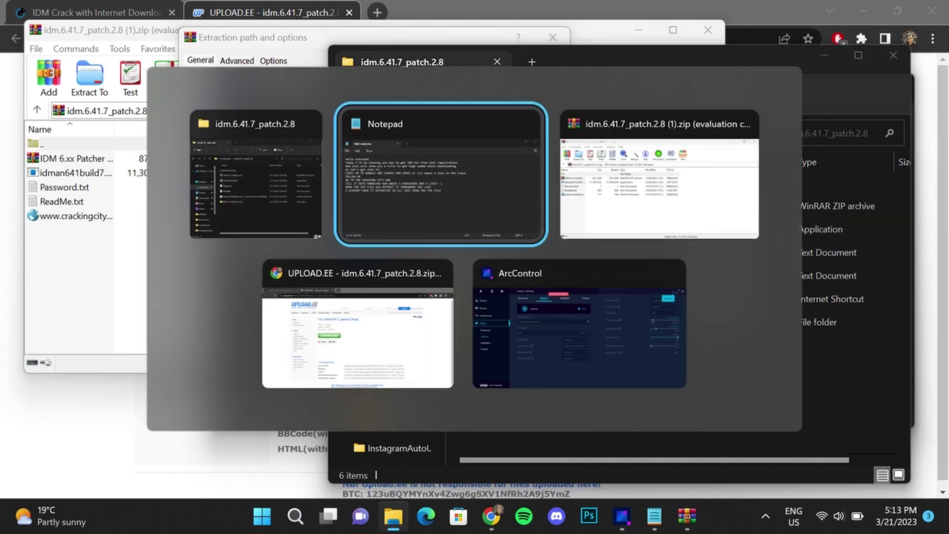
{"action": "key", "text": "Return"}
{"action": "type", "text": "RUN THE "}
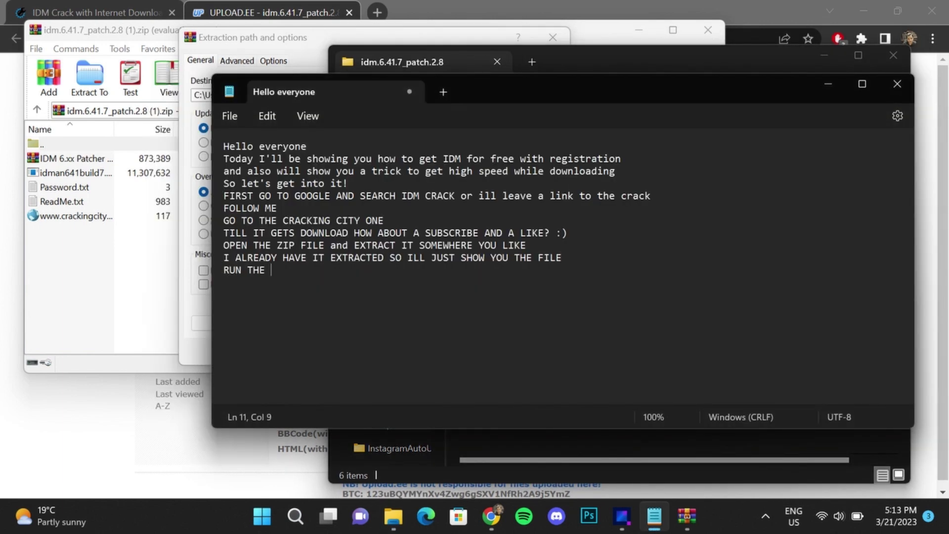
{"action": "type", "text": "IDMAN exe file"}
- Switch to File Explorer, launch the idman641build7 installer, dismiss its notice, and exit setup without installing
{"action": "key", "text": "alt+Tab"}
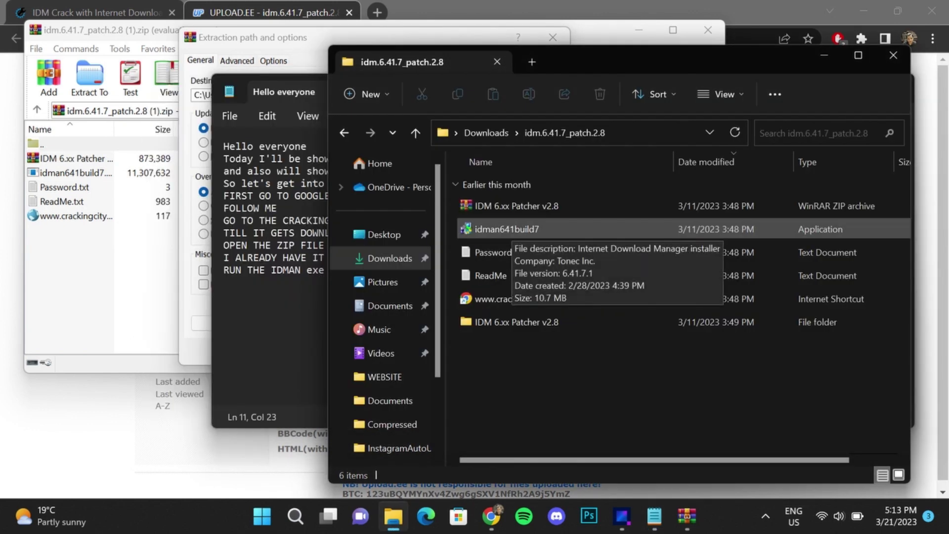
{"action": "left_click", "coordinate": [507, 230]}
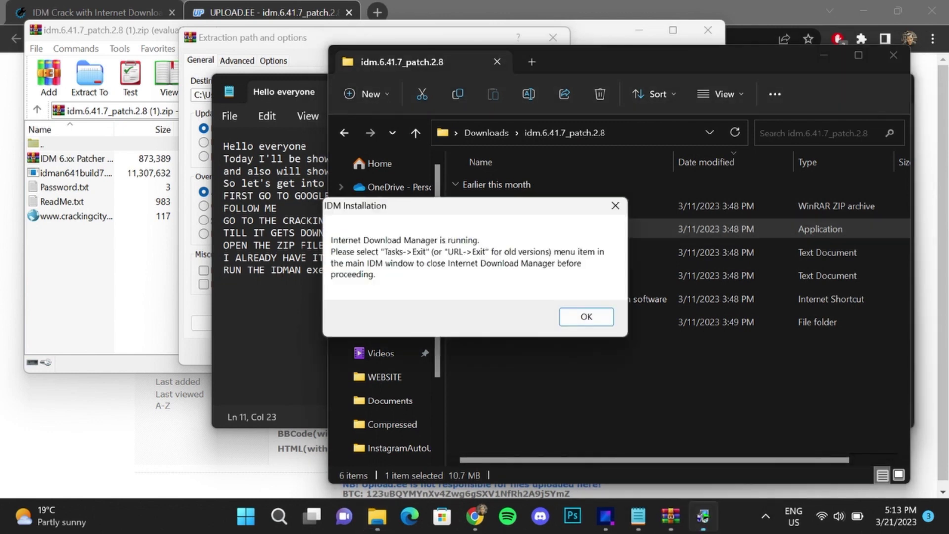
{"action": "left_click", "coordinate": [586, 316]}
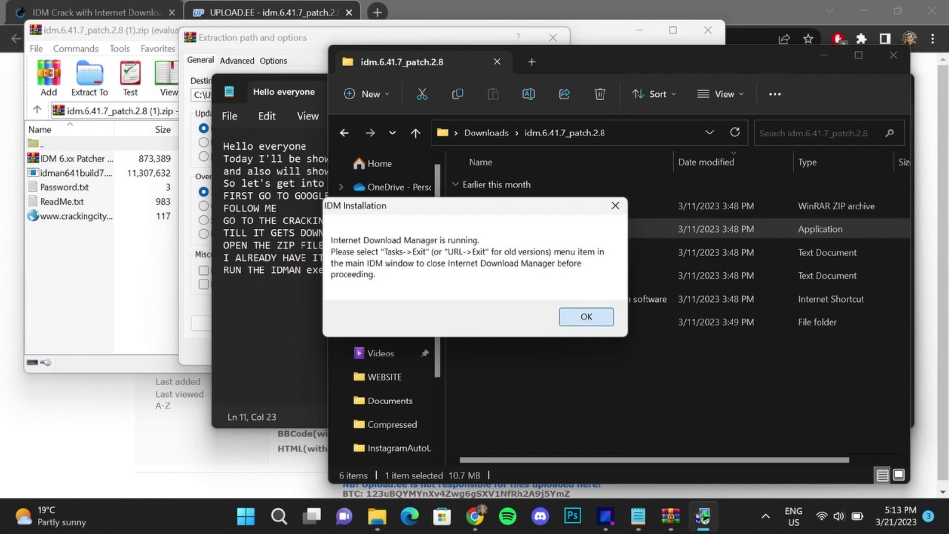
{"action": "left_click", "coordinate": [607, 361]}
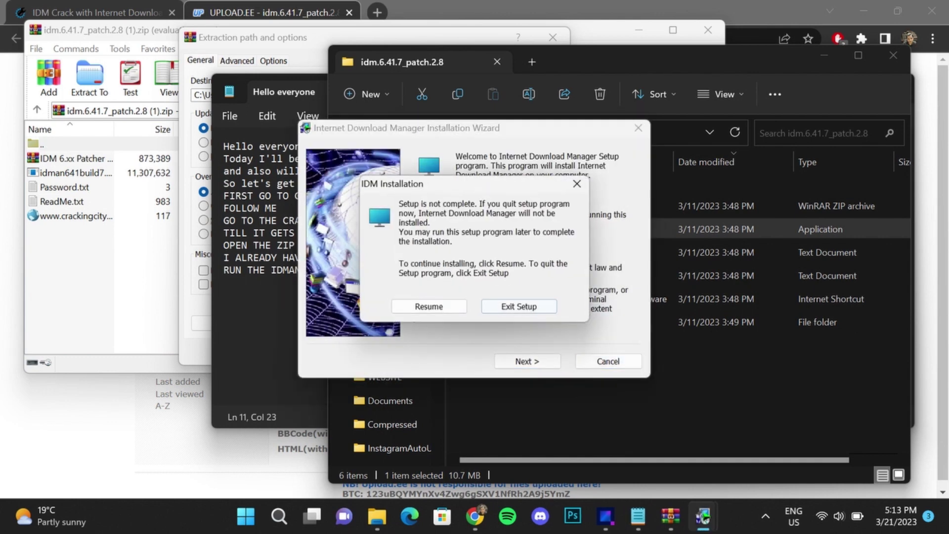
{"action": "left_click", "coordinate": [519, 306]}
- Switch to Notepad and add the line "SINCE I HAVE IT INSTALLED I WILL NOT BE INSTALLING IT BUT YOU HAVE TO INSTALL IT"
{"action": "key", "text": "alt+Tab"}
{"action": "key", "text": "Return"}
{"action": "type", "text": "SINC"}
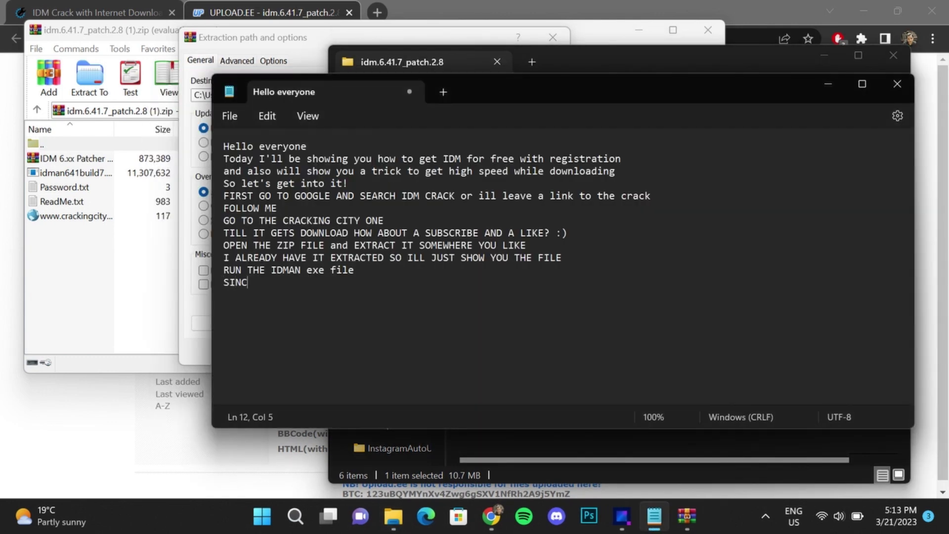
{"action": "type", "text": "E I HAVE IT INSTALLED I "}
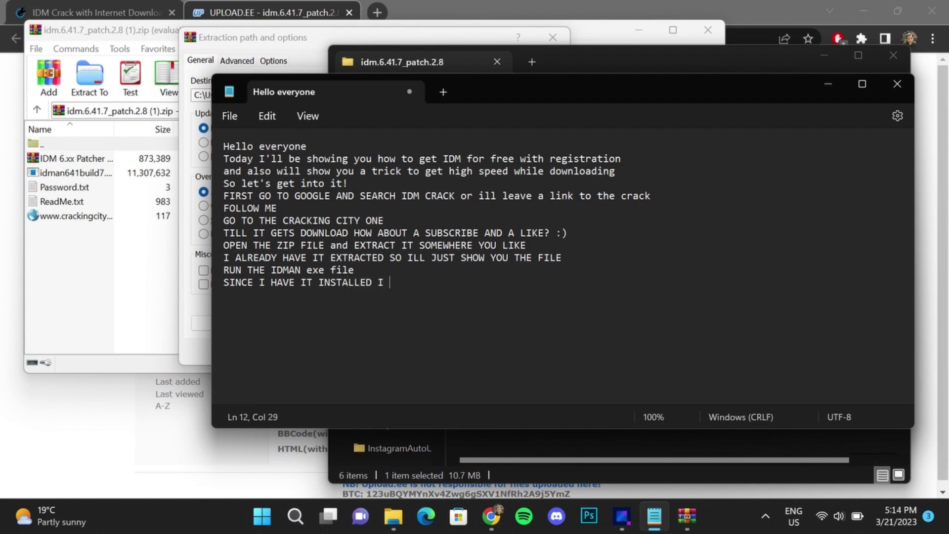
{"action": "type", "text": "WILL NOT BE INSTALLI"}
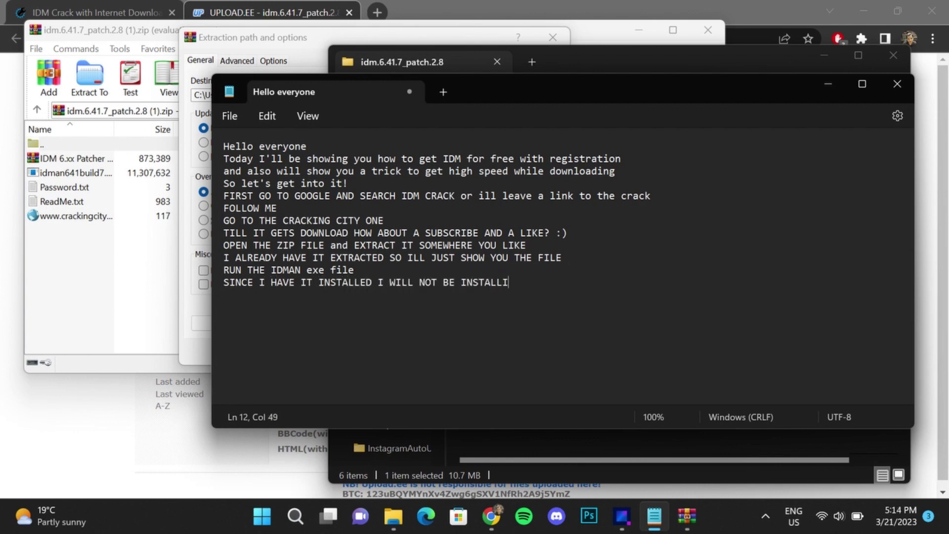
{"action": "type", "text": "NG IT BUT YOU HAVE TO INSTALL IT"}
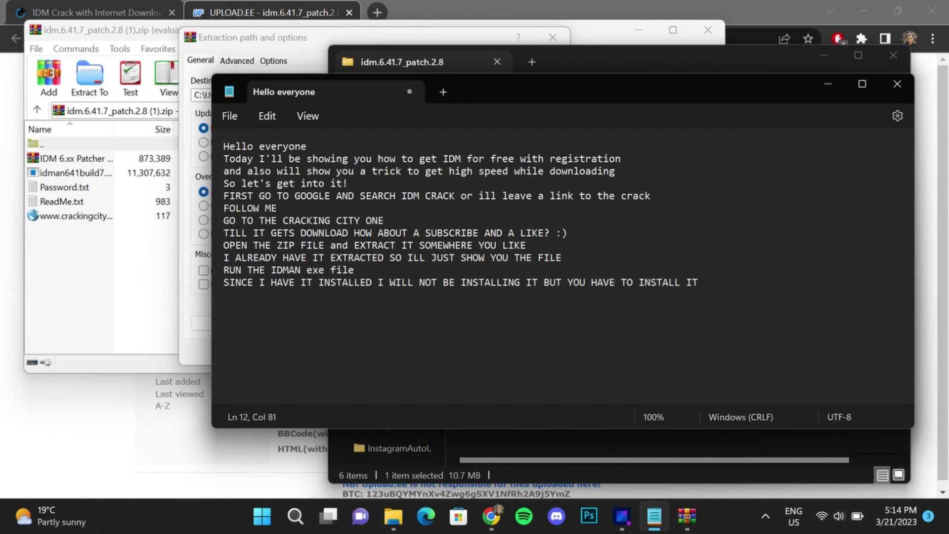
- Add the line "AFTER THAT EXTRACT ANOTHER ZIP FILE WHICH IS INSIDE THE MAIN FILE" to the note
{"action": "type", "text": "AFTER TAHT "}
{"action": "type", "text": "HTA"}
{"action": "key", "text": "BackSpace"}
{"action": "key", "text": "BackSpace"}
{"action": "type", "text": "AT EXTRACT ANOTHER"}
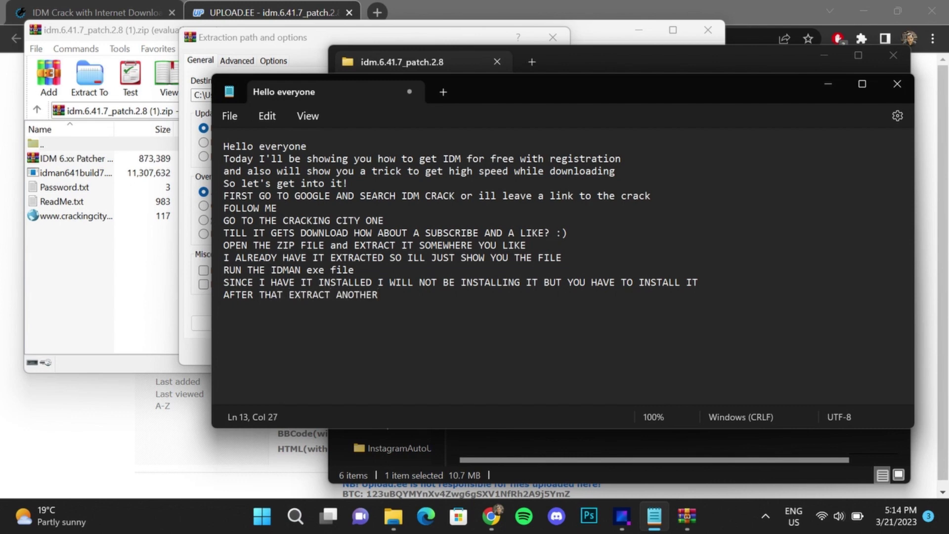
{"action": "type", "text": " ZIP FILE WHICH I"}
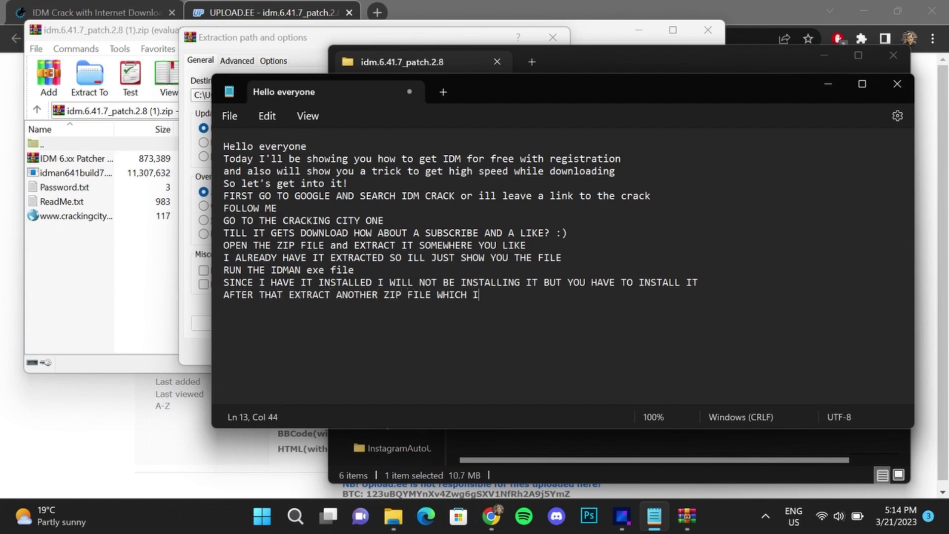
{"action": "type", "text": "S INSIDE THE MAIN FILE"}
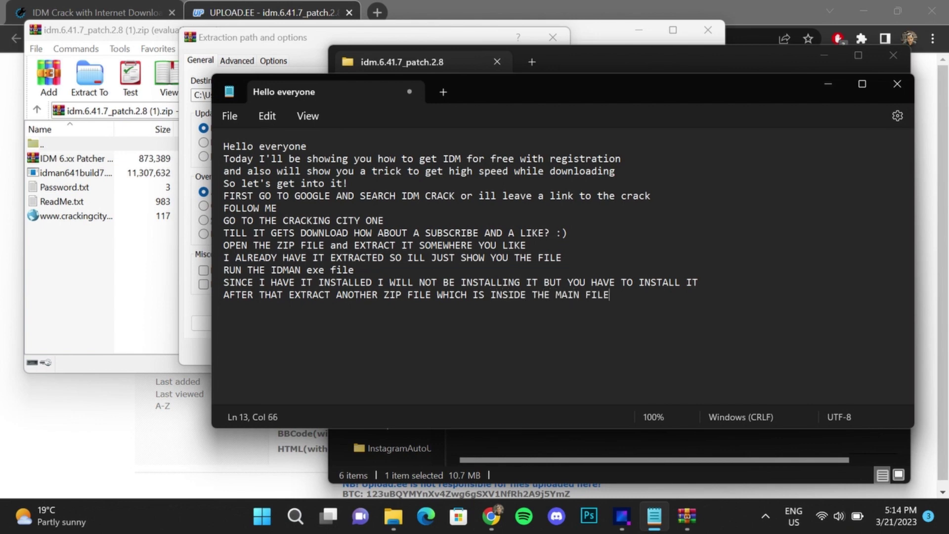
- Switch to File Explorer and open the extracted IDM 6.xx Patcher v2.8 folder inside idm.6.41.7_patch.2.8
{"action": "key", "text": "alt+Tab"}
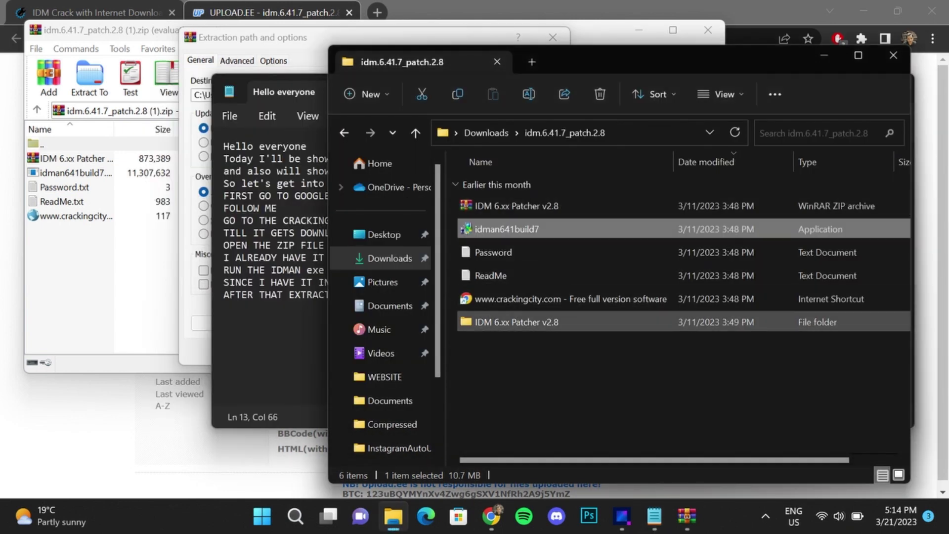
{"action": "right_click", "coordinate": [524, 205]}
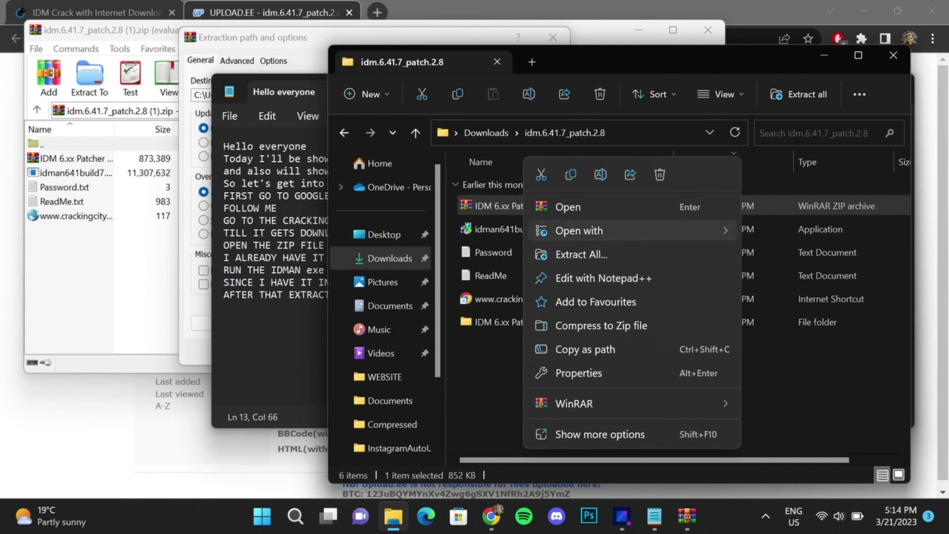
{"action": "left_click", "coordinate": [500, 364]}
{"action": "double_click", "coordinate": [516, 321]}
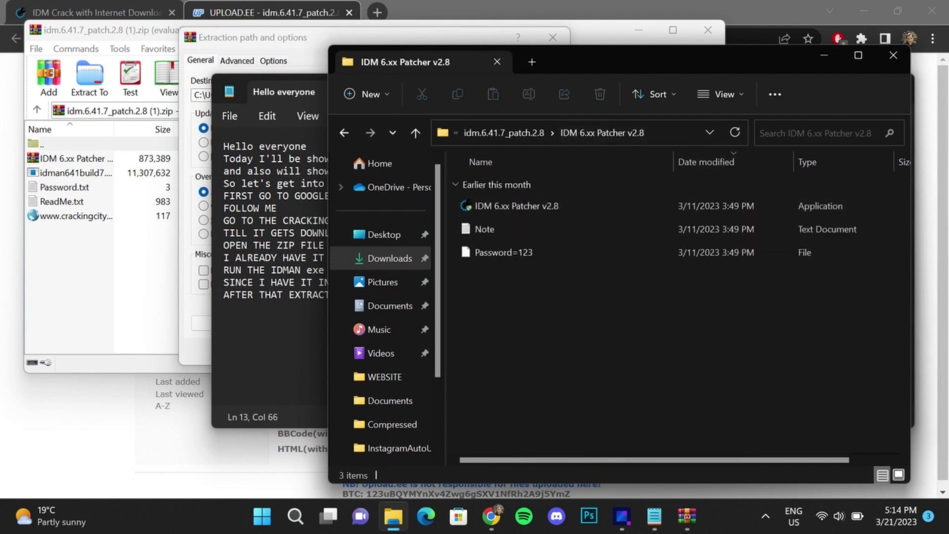
- Switch to Notepad and add the line "NOW YOU HAVE TO EITHER TURN OFF YOUR VIRUS PROTECTION OR TURN OFF YOUR INTERNET CONNECTION WHILE CRACKING IT"
{"action": "key", "text": "alt+Tab"}
{"action": "key", "text": "Return"}
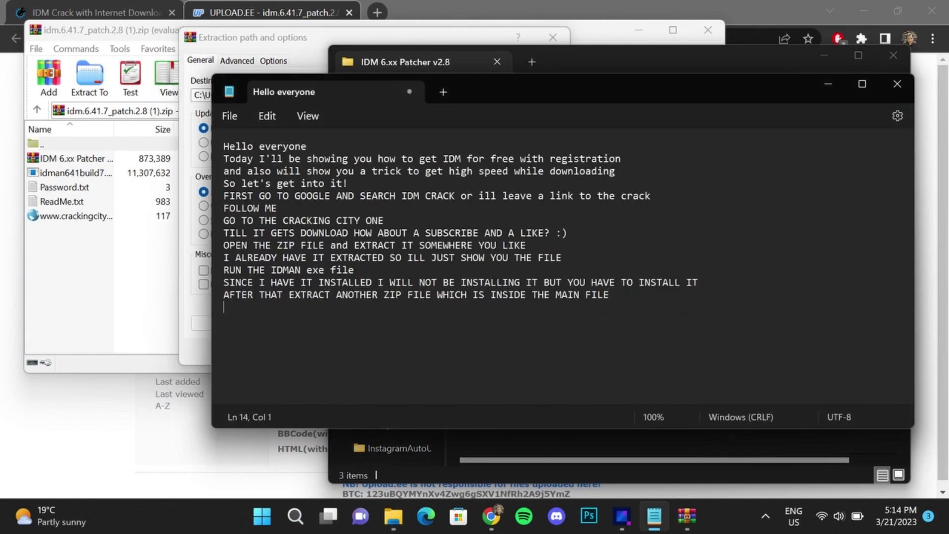
{"action": "type", "text": "NOW YOU HAVE"}
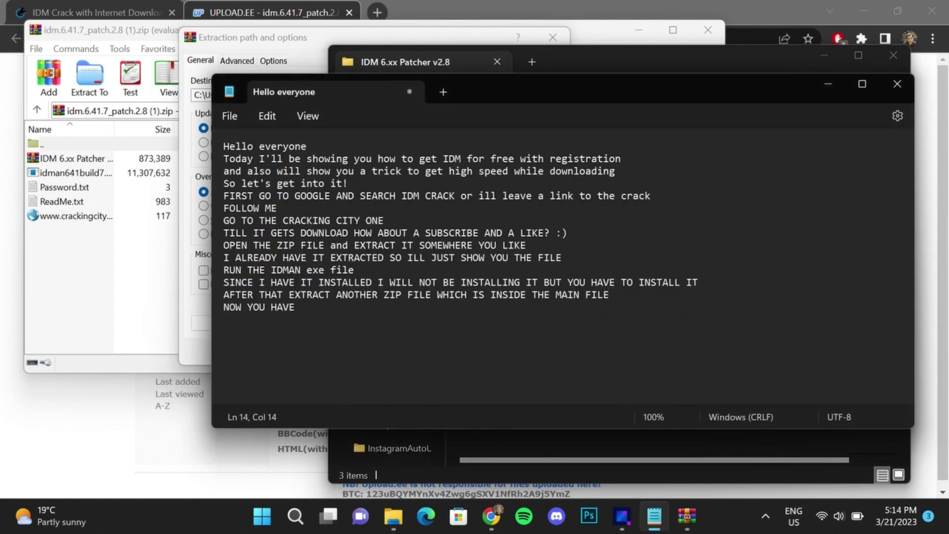
{"action": "type", "text": "TO EITHER TURN OFF "}
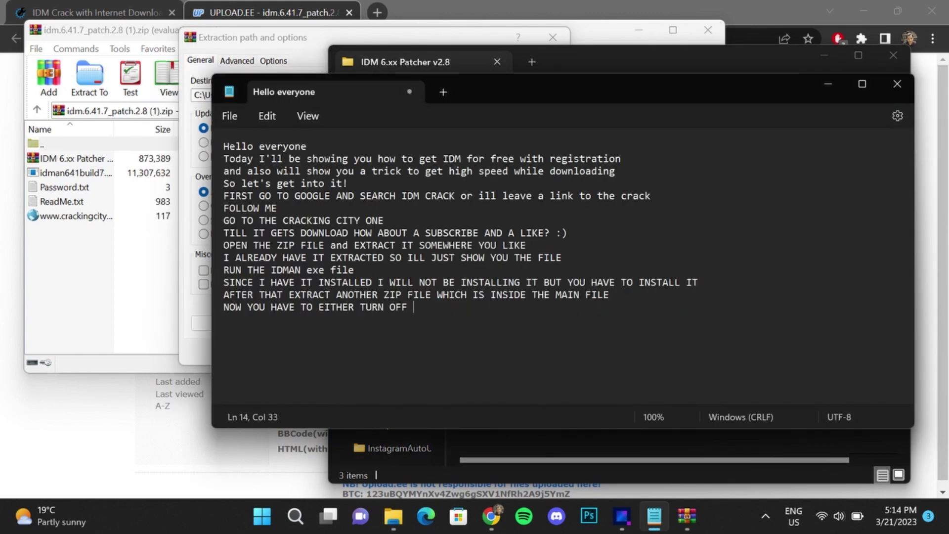
{"action": "type", "text": "YOUR VIRUS PROTECTION"}
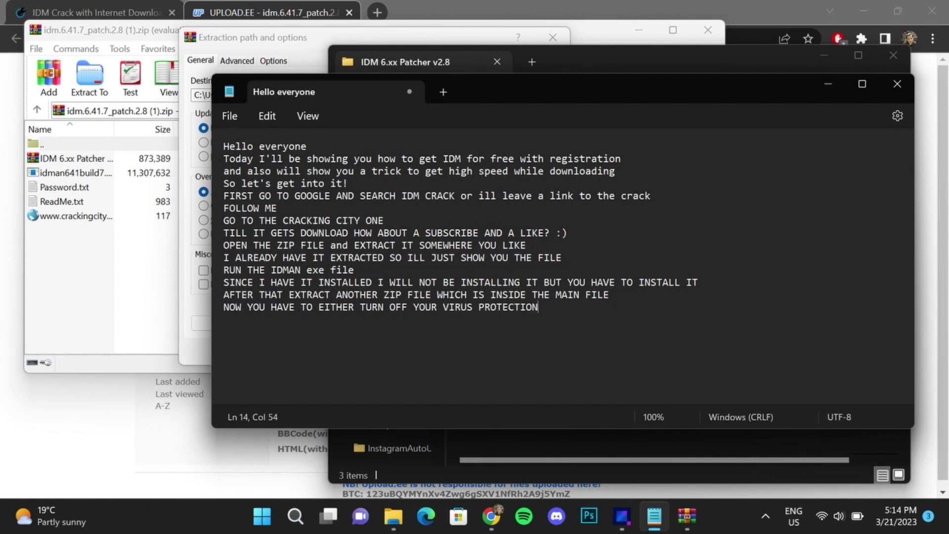
{"action": "type", "text": " OR TURN OFF YOUR INTERNET "}
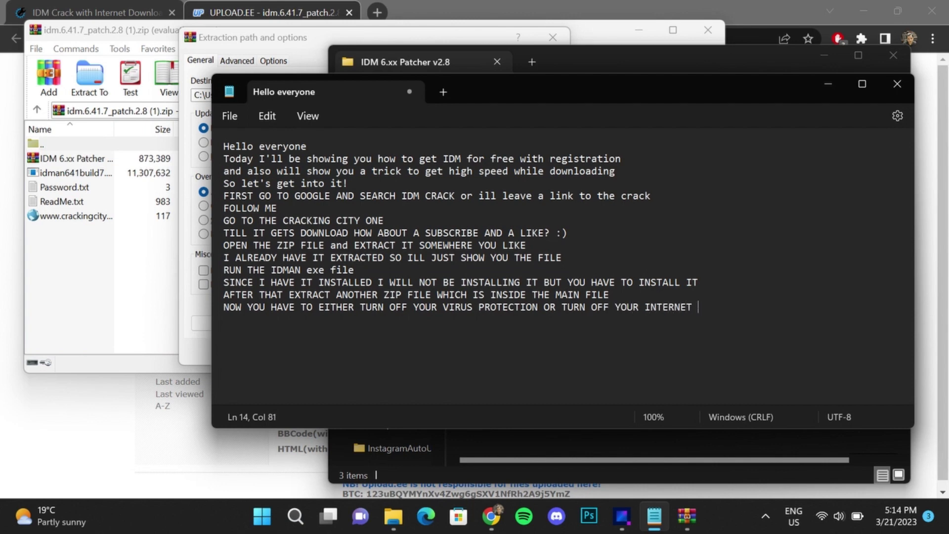
{"action": "type", "text": "CONNECTION WHILE"}
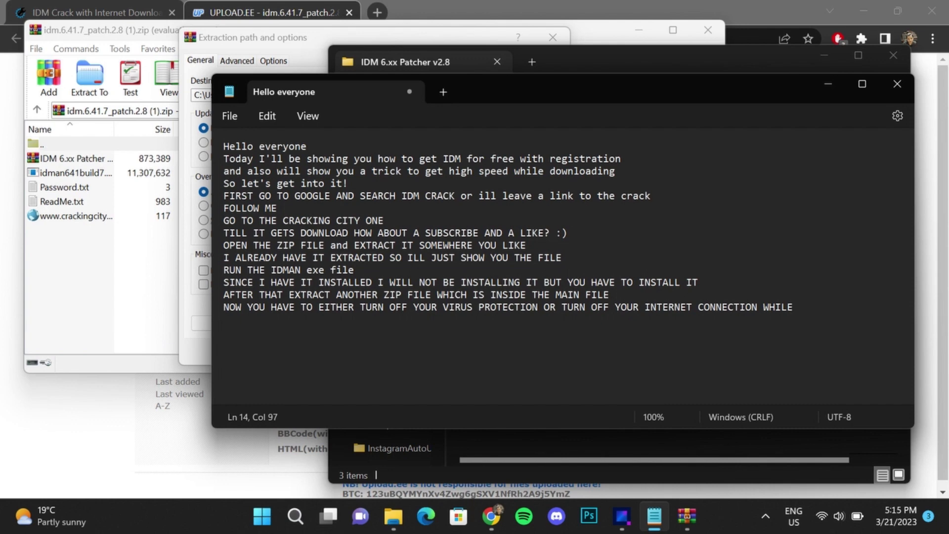
{"action": "type", "text": " CRACKING IT 9"}
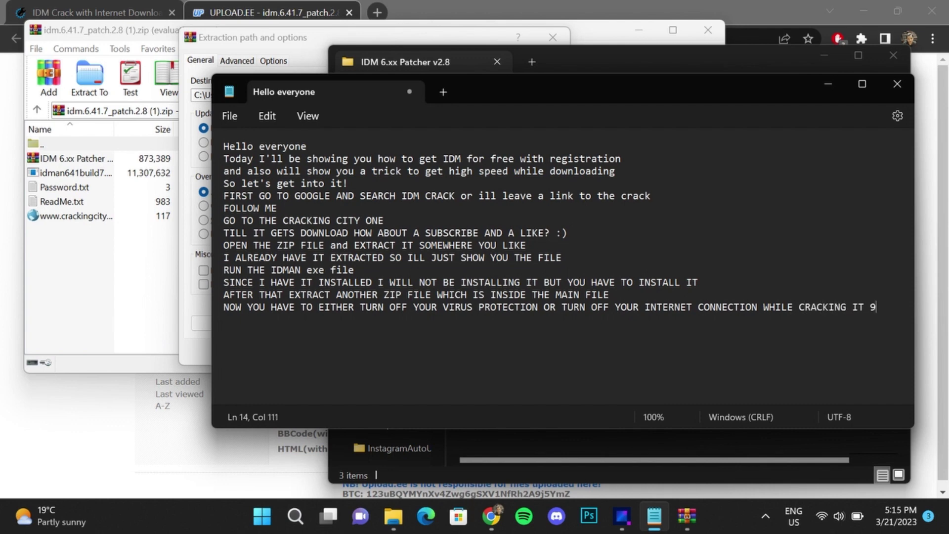
{"action": "key", "text": "BackSpace"}
- Append "(YOU CAN DO ANY OF THESE STEPS AND ALSO TRY BOTH OF THEM AS IT MIGHT NOT WORK)" to the last line
{"action": "type", "text": "(YOU CAN DO "}
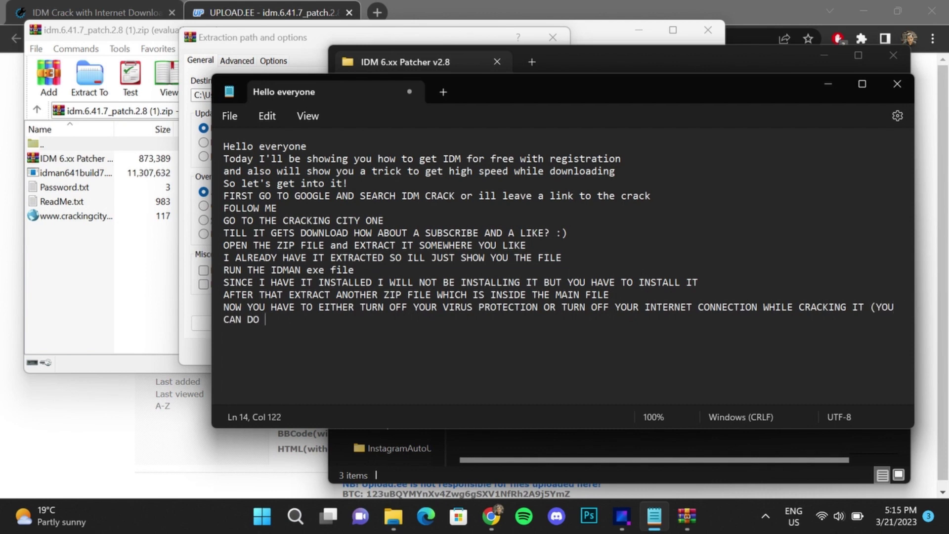
{"action": "type", "text": "ANY OF THESE ST"}
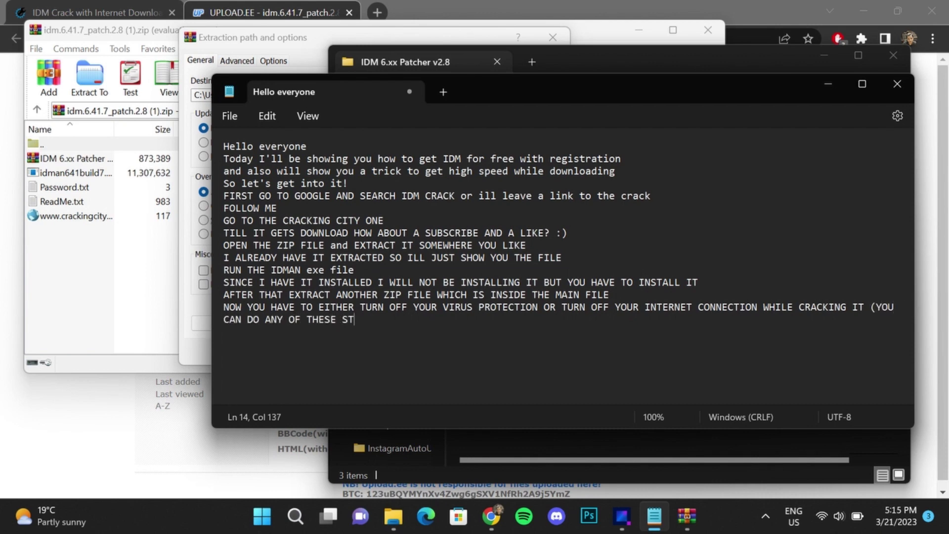
{"action": "type", "text": "EPS AND ALSO TRY BOT"}
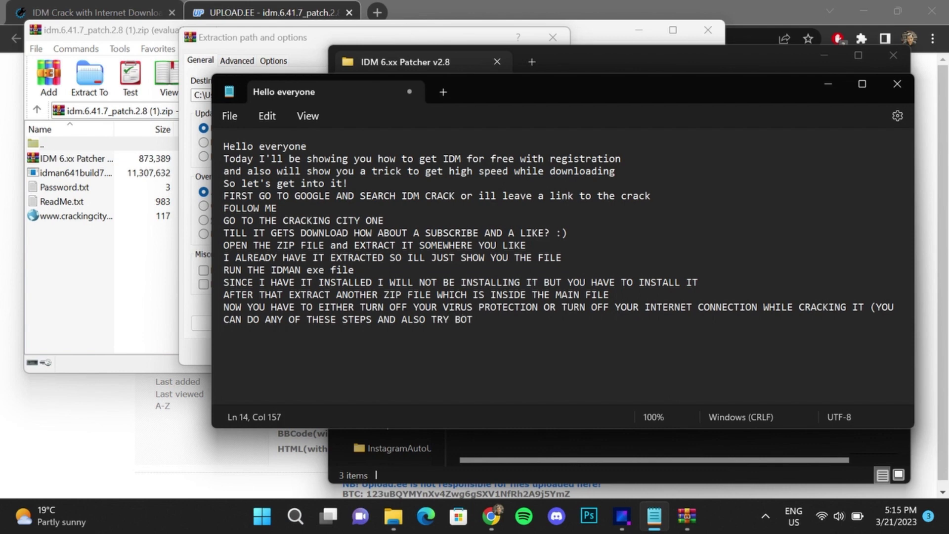
{"action": "type", "text": "H OF THEM AS IT MI"}
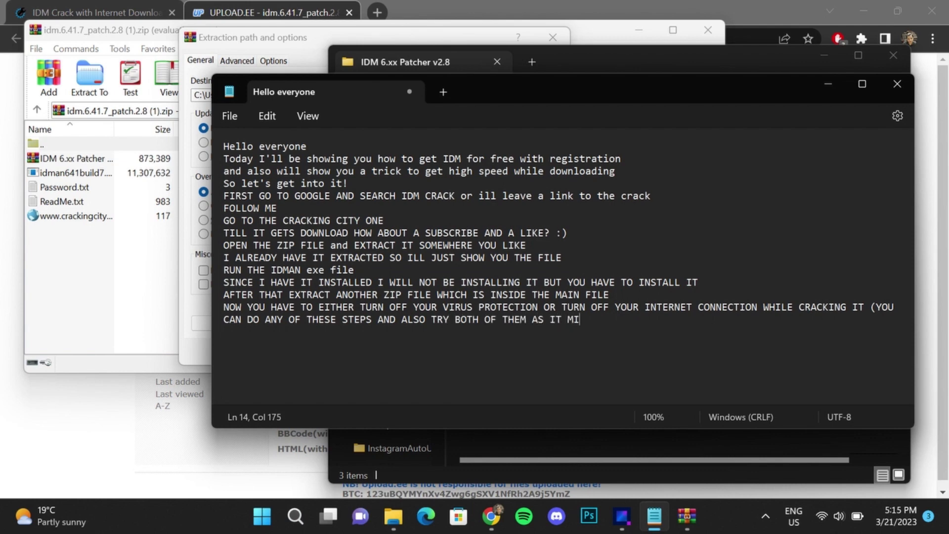
{"action": "type", "text": "GHT NOT WORK)"}
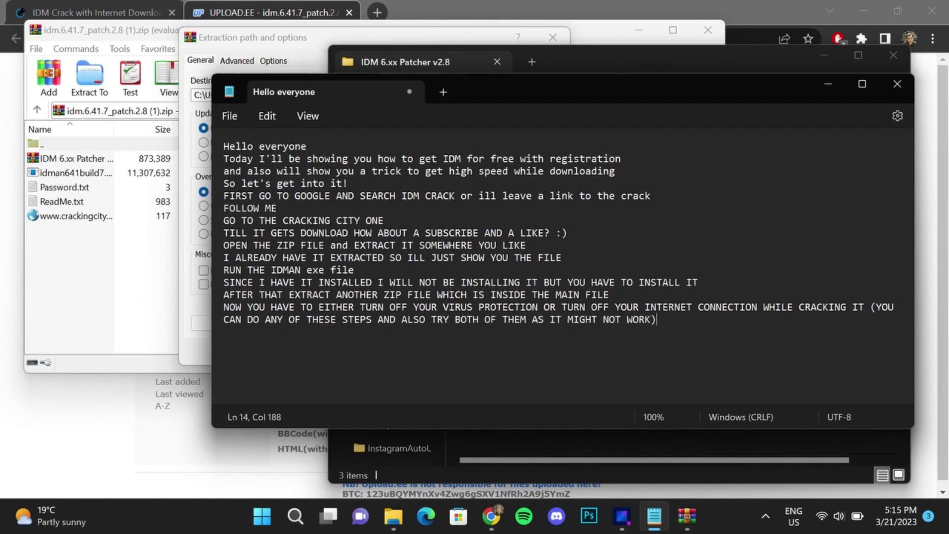
- Switch to File Explorer and launch the IDM 6.xx Patcher v2.8 application
{"action": "key", "text": "alt+Tab"}
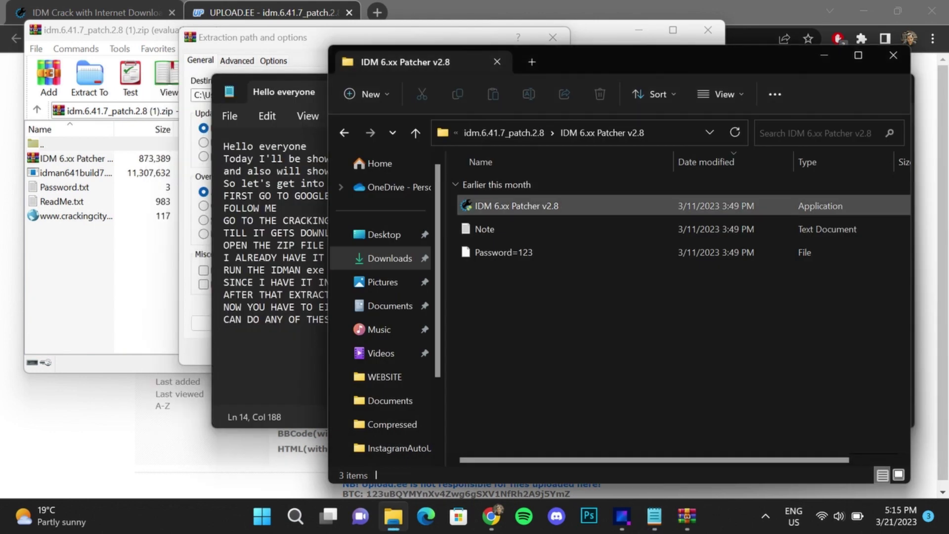
{"action": "left_click", "coordinate": [517, 206]}
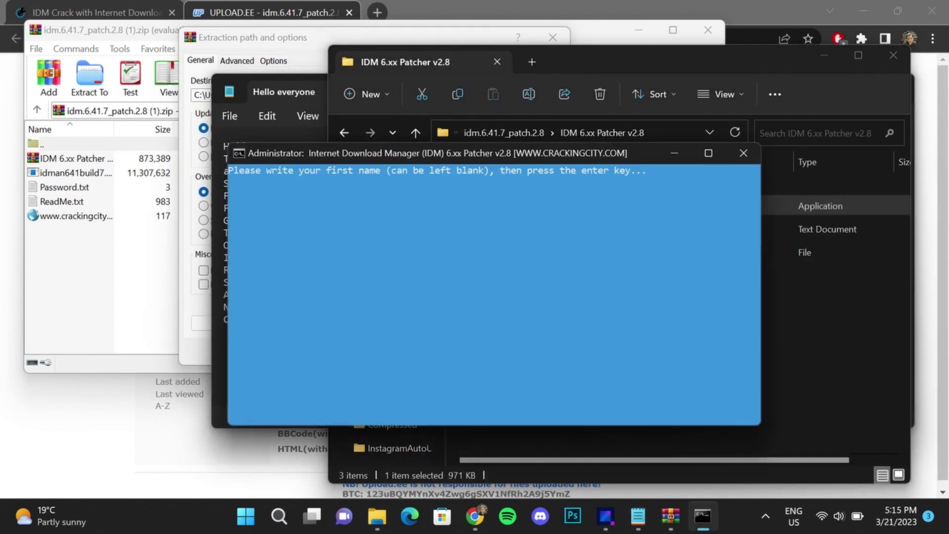
- Switch to Notepad and add the line "LEAVE EVERYTHING BLANK AND LET THE CRACK DO ITS WORK"
{"action": "key", "text": "alt+Tab"}
{"action": "key", "text": "alt+Tab"}
{"action": "key", "text": "Tab"}
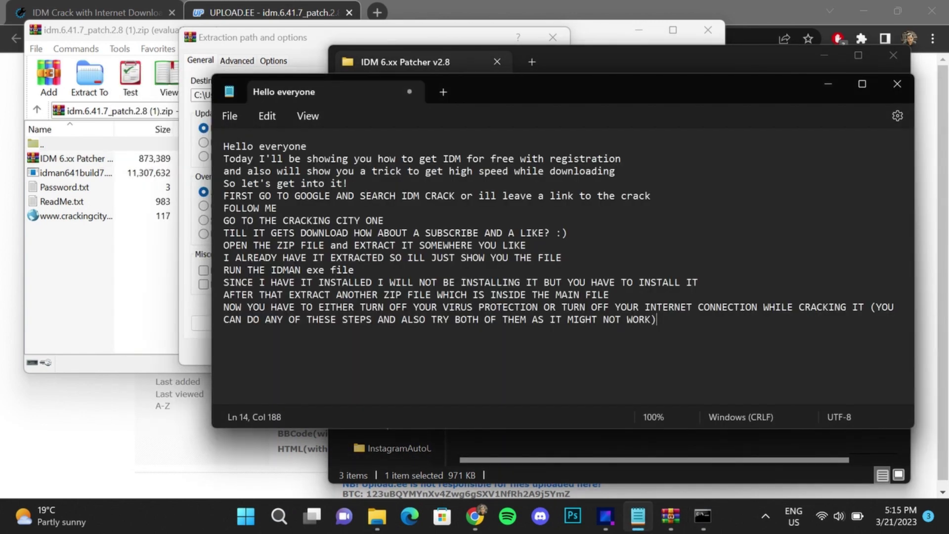
{"action": "key", "text": "Return"}
{"action": "type", "text": "LEAVE EVERYTHING "}
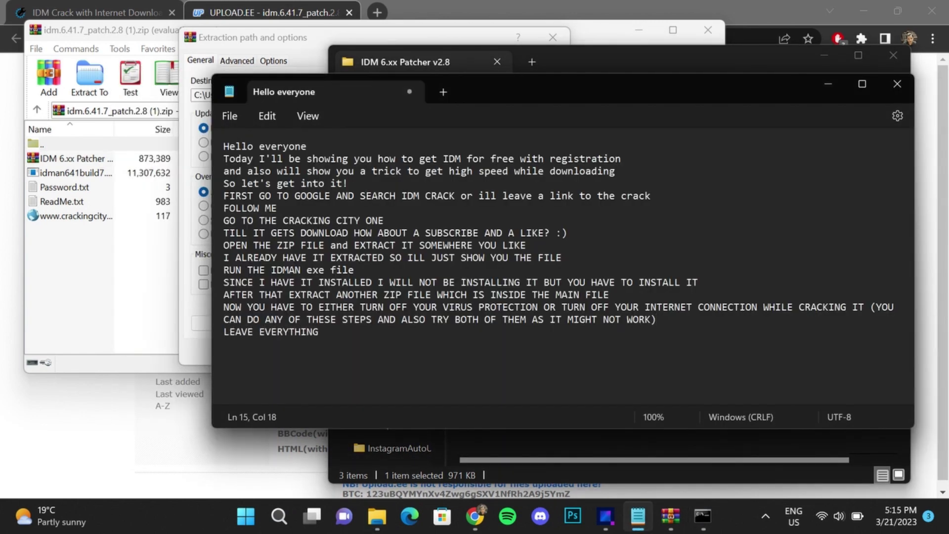
{"action": "type", "text": "BLANK AD"}
{"action": "type", "text": "D LET THE CR"}
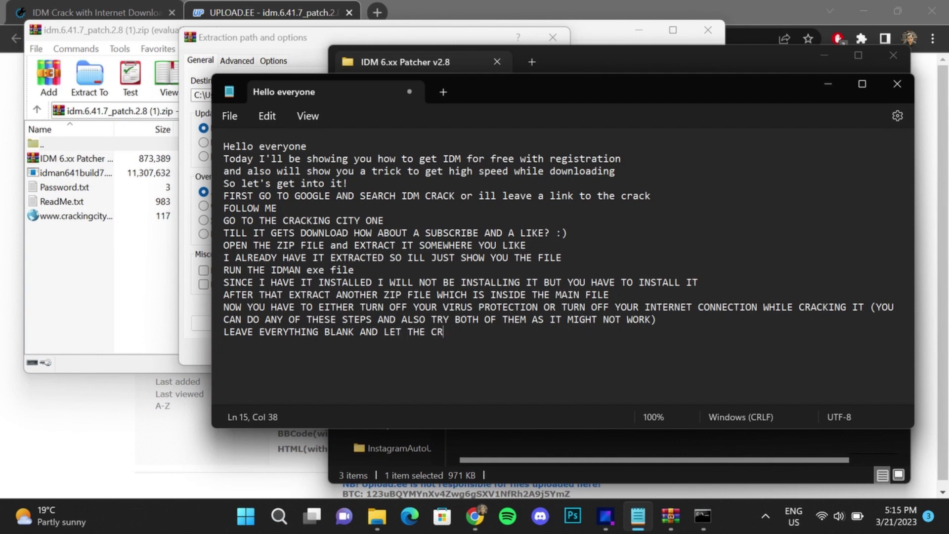
{"action": "type", "text": "ACK DO ITS WORK"}
- Switch to the patcher console, leave the first and last name blank to run the patch, and move the window slightly aside
{"action": "key", "text": "alt+Tab"}
{"action": "key", "text": "alt+Tab"}
{"action": "key", "text": "Tab"}
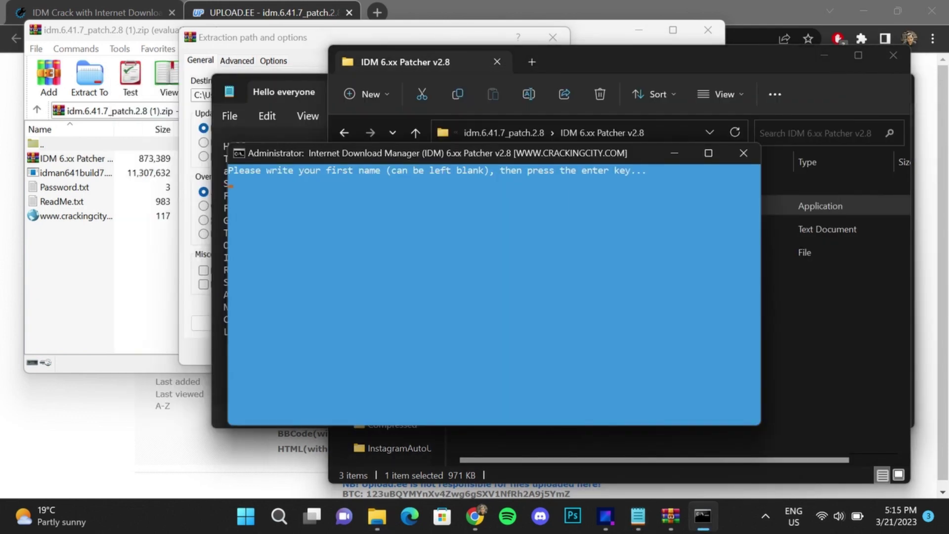
{"action": "key", "text": "Return"}
{"action": "key", "text": "Return"}
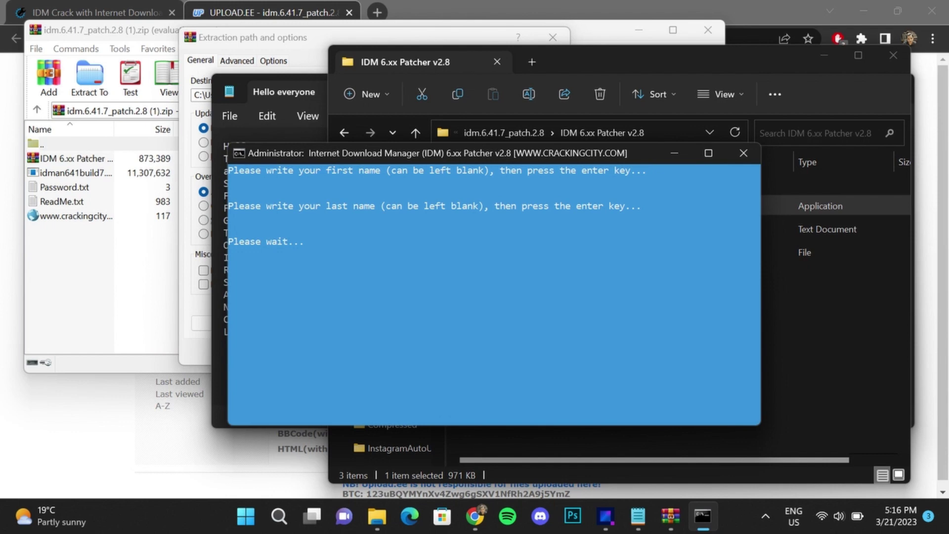
{"action": "left_click_drag", "start_coordinate": [515, 153], "coordinate": [567, 148]}
- Switch to Notepad and add the line "AFTER IT GETS PATCHED ILL SHOW YOU HOW TO INCREASE THE DOWNLOAD SPEED"
{"action": "key", "text": "alt+Tab"}
{"action": "key", "text": "alt+Tab"}
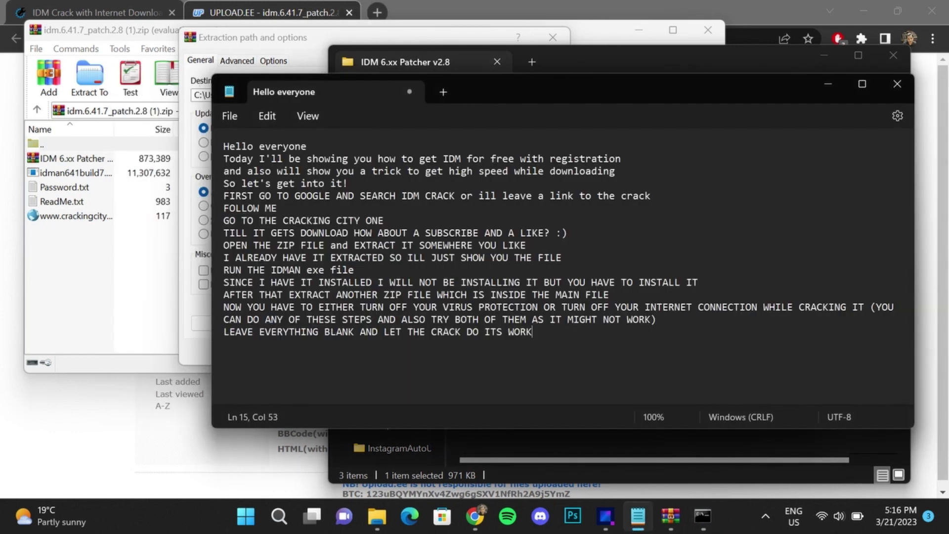
{"action": "key", "text": "Return"}
{"action": "type", "text": "AFTER IT GET"}
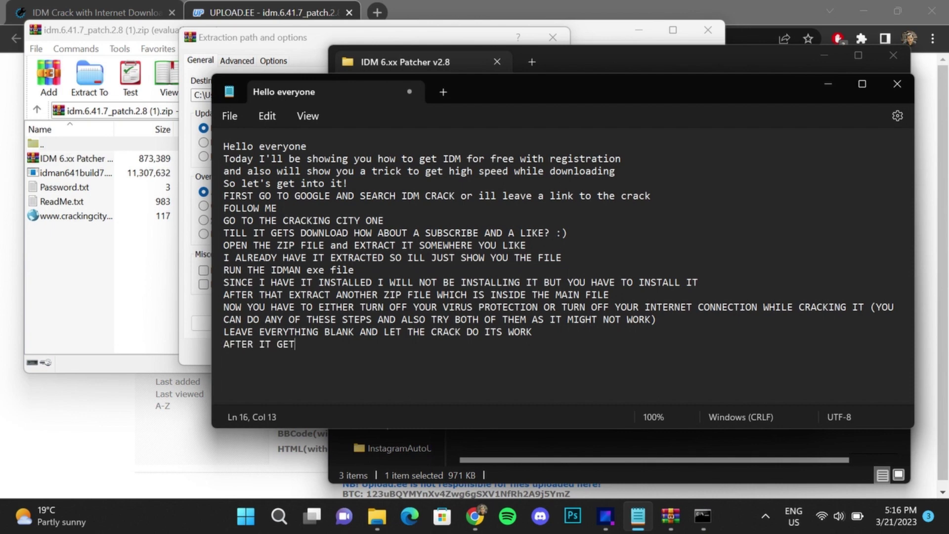
{"action": "type", "text": "S PATCHED ILL "}
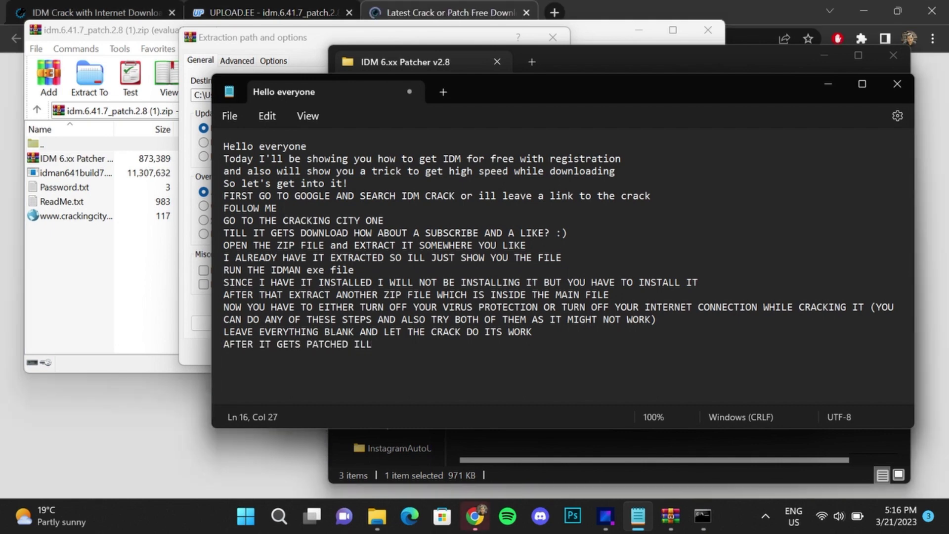
{"action": "type", "text": "SHOW YOU HOW TO"}
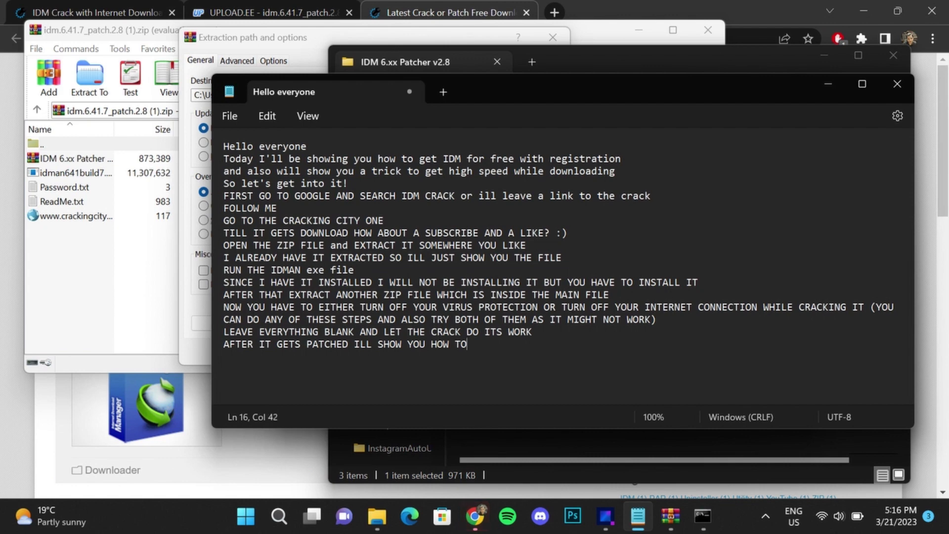
{"action": "type", "text": " INCREASE THE "}
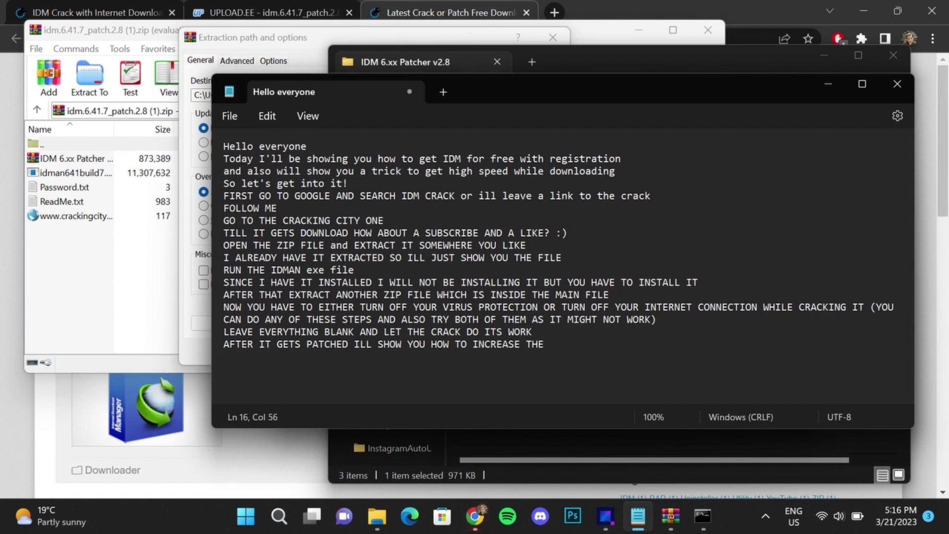
{"action": "type", "text": "DOWNLOAD SPEED"}
- Switch to the patcher console, highlight its last message line, and close the console
{"action": "key", "text": "alt+Tab"}
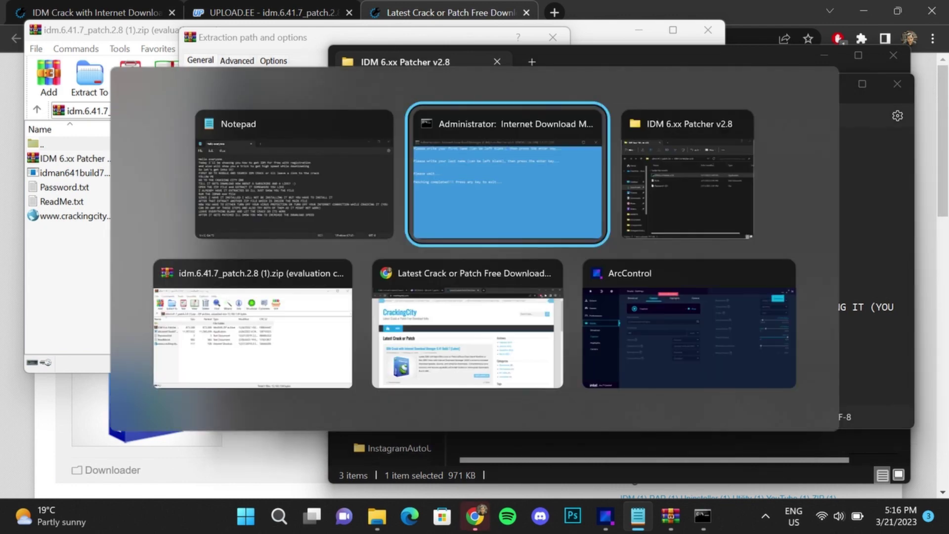
{"action": "left_click", "coordinate": [316, 260]}
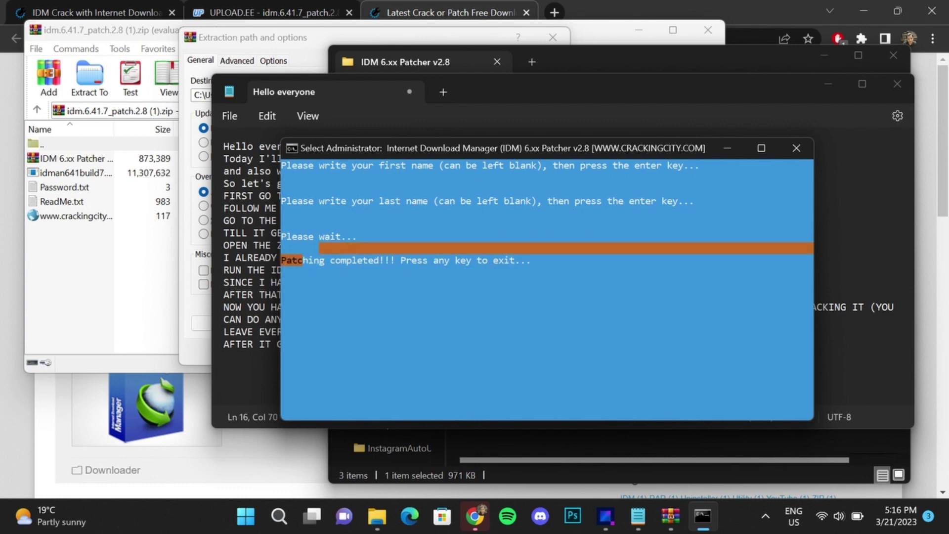
{"action": "left_click_drag", "start_coordinate": [534, 260], "coordinate": [280, 260]}
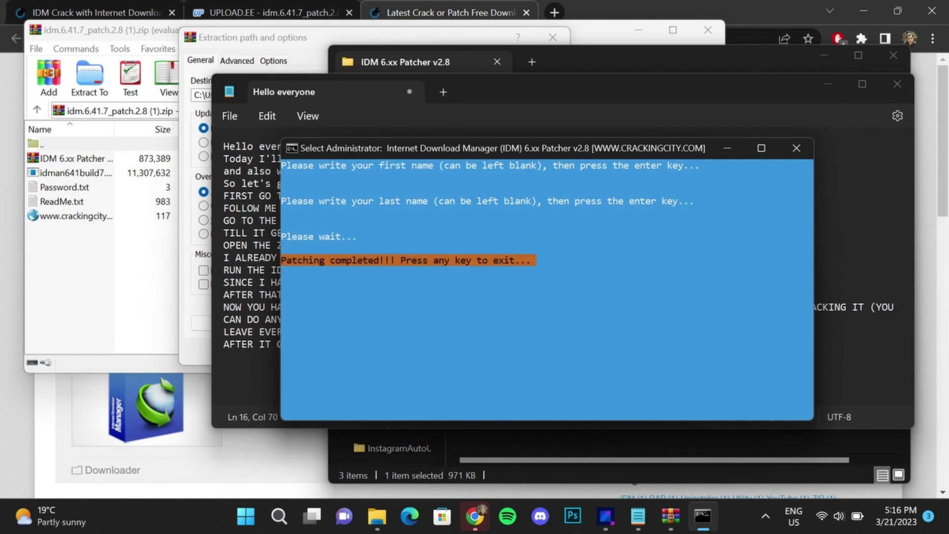
{"action": "key", "text": "Return"}
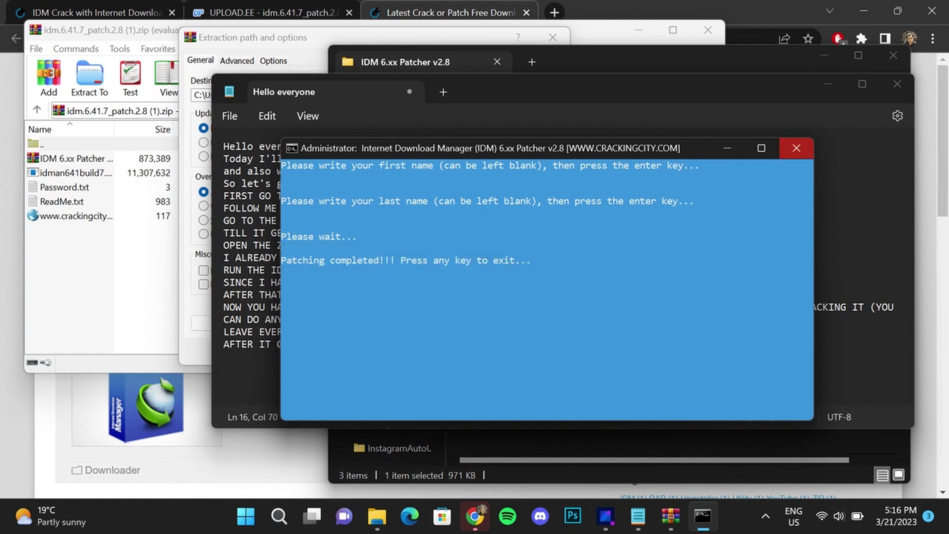
{"action": "left_click", "coordinate": [796, 148]}
- Add the lines "NOW CLOSE THE POPUP" and "OPEN THE INTERNET DOWNLOAD MANAGER" to the Notepad note
{"action": "key", "text": "Return"}
{"action": "type", "text": "NOW CLOSE THE "}
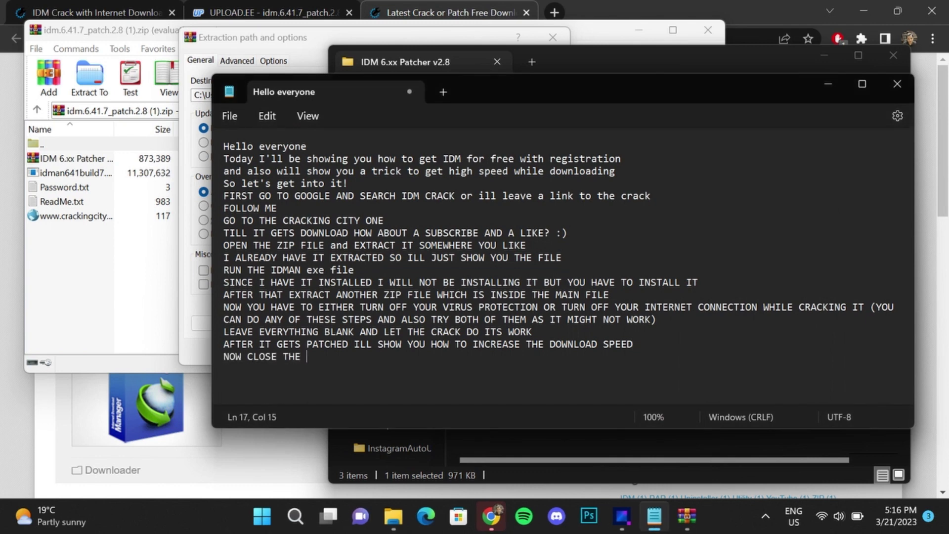
{"action": "type", "text": "POPUP"}
{"action": "key", "text": "Return"}
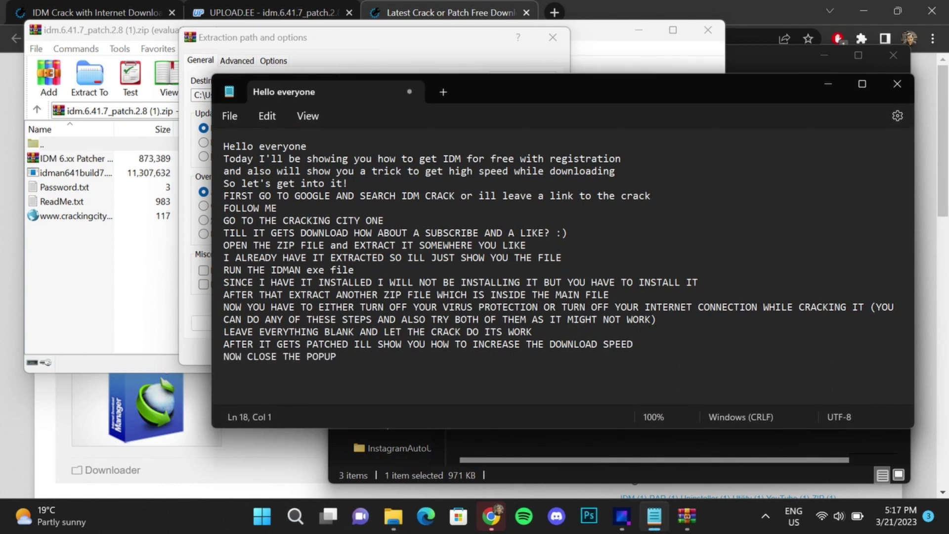
{"action": "type", "text": "OPEN THE INTERNET "}
{"action": "type", "text": "D"}
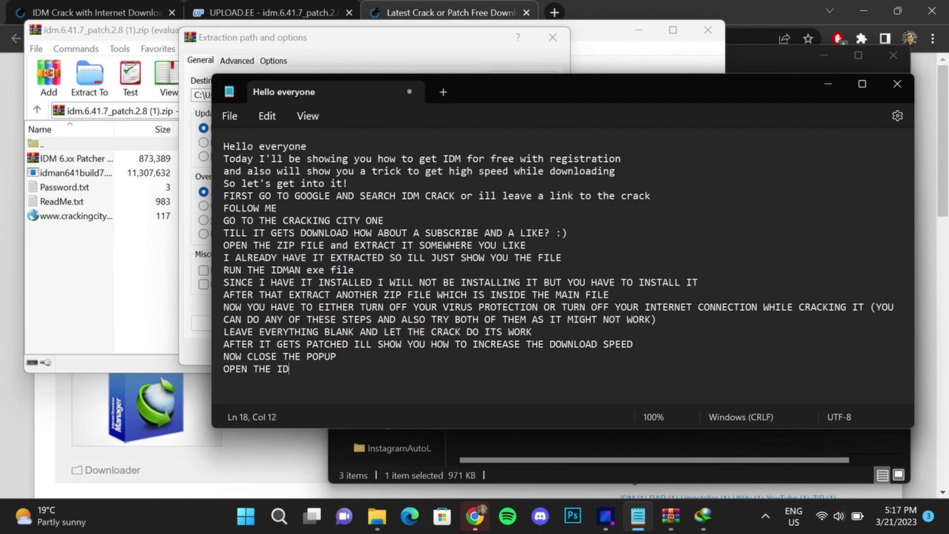
{"action": "key", "text": "BackSpace"}
{"action": "type", "text": "NTERNET DO"}
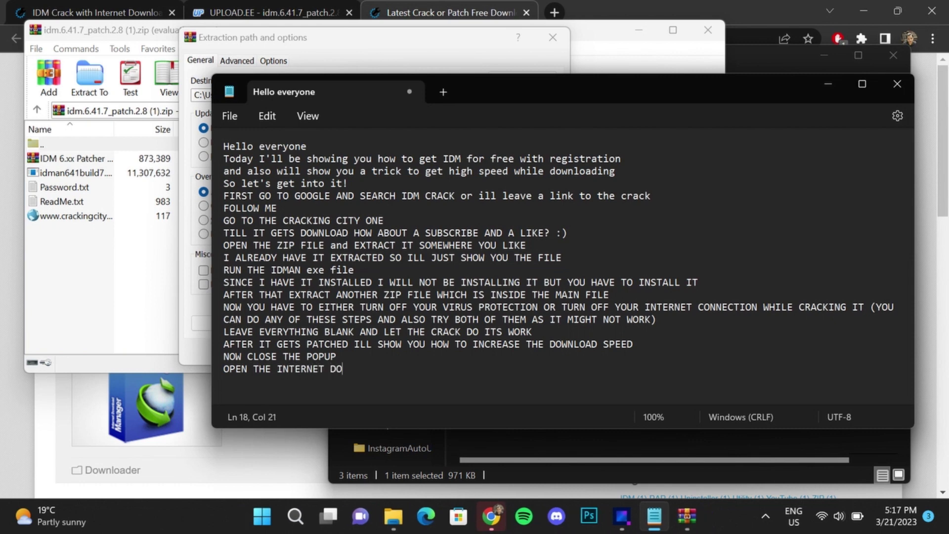
{"action": "type", "text": "WNLOAD MANAGER"}
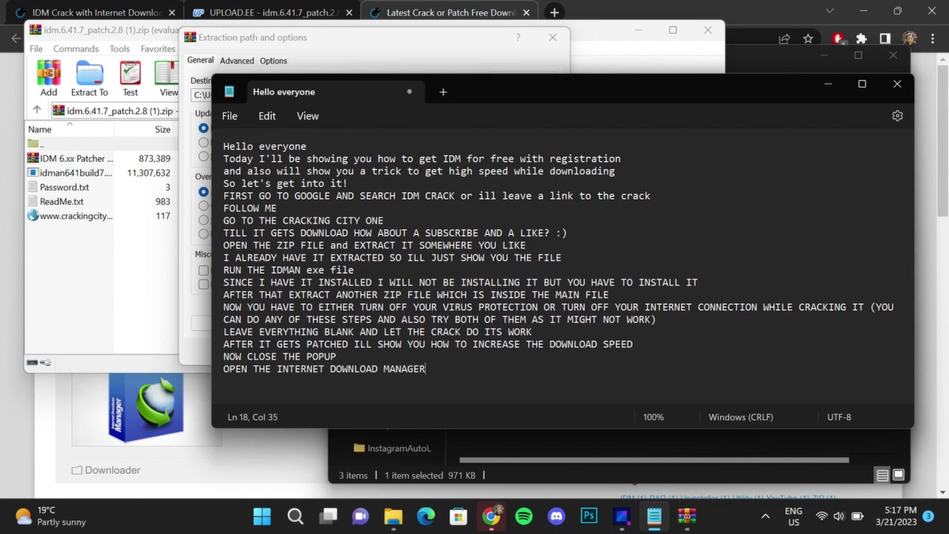
- Search Windows for "idm" and open Internet Download Manager
{"action": "key", "text": "super"}
{"action": "type", "text": "idm"}
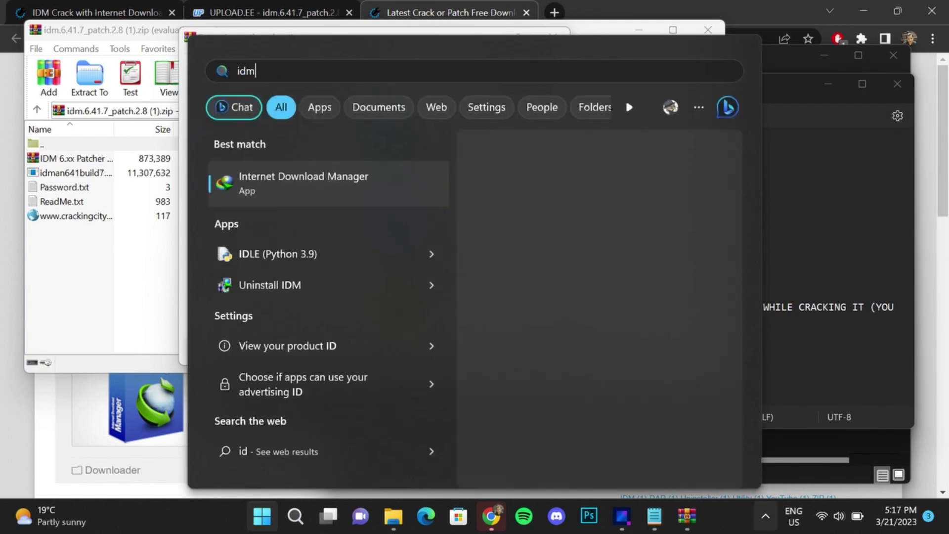
{"action": "key", "text": "Return"}
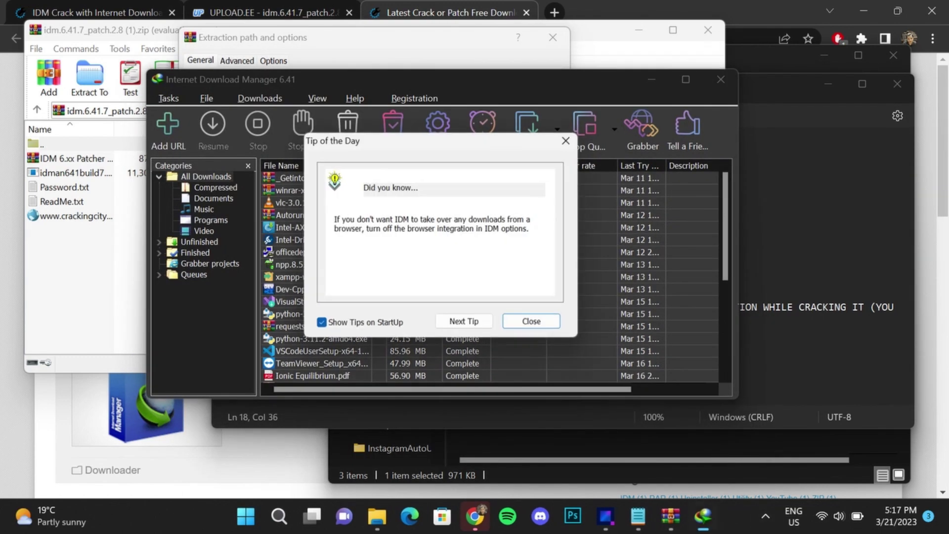
- Dismiss the Tip of the Day, switch to Notepad and add the line "GO TO OPTIONS and follow me"
{"action": "key", "text": "Return"}
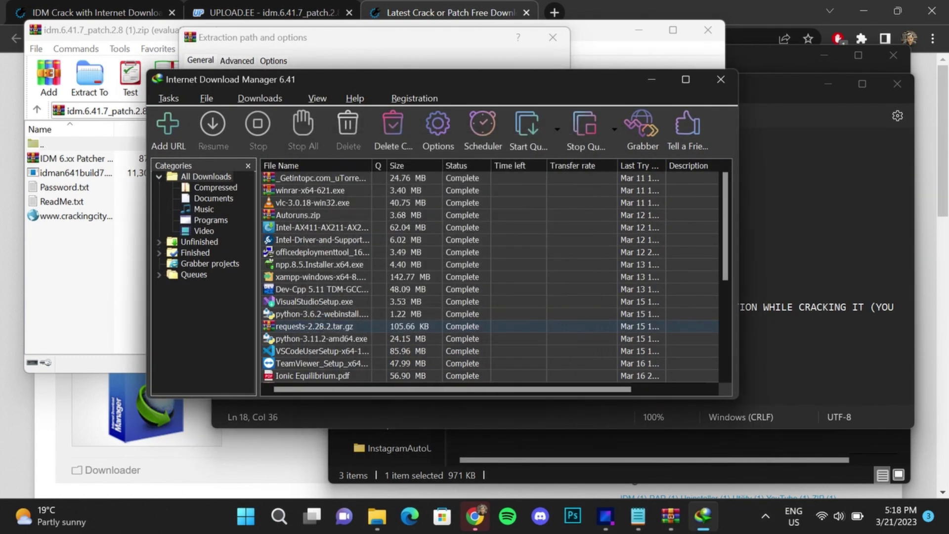
{"action": "key", "text": "alt+Tab"}
{"action": "key", "text": "alt+Tab"}
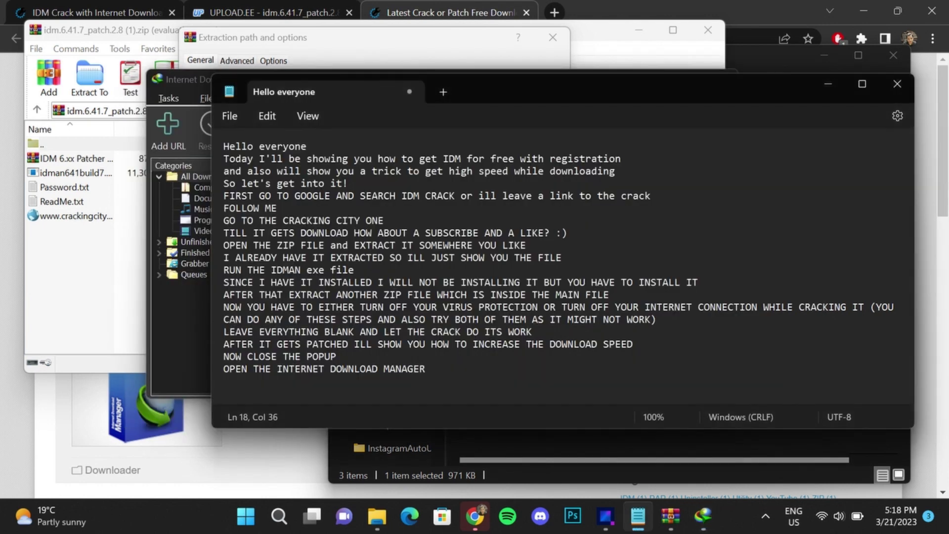
{"action": "key", "text": "Return"}
{"action": "type", "text": "GO TO OPTIONS"}
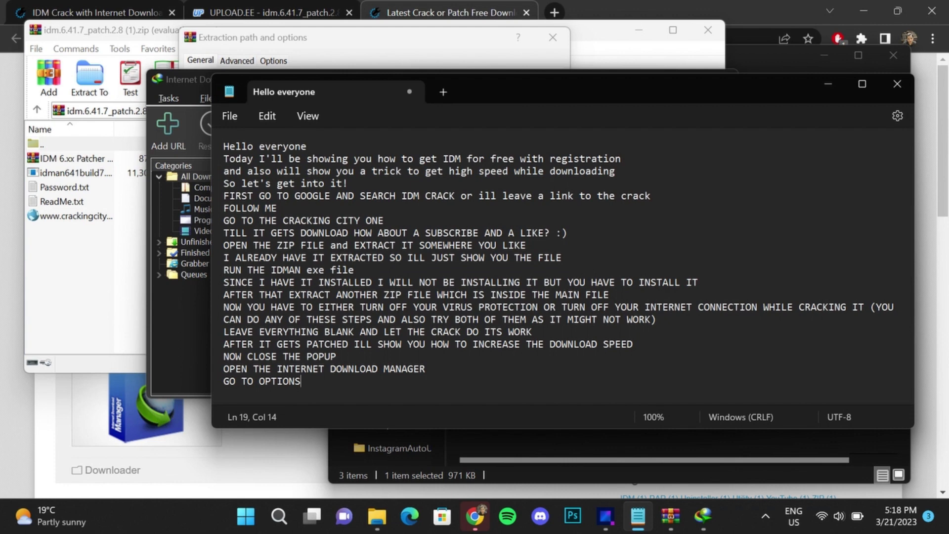
{"action": "type", "text": " and follow me"}
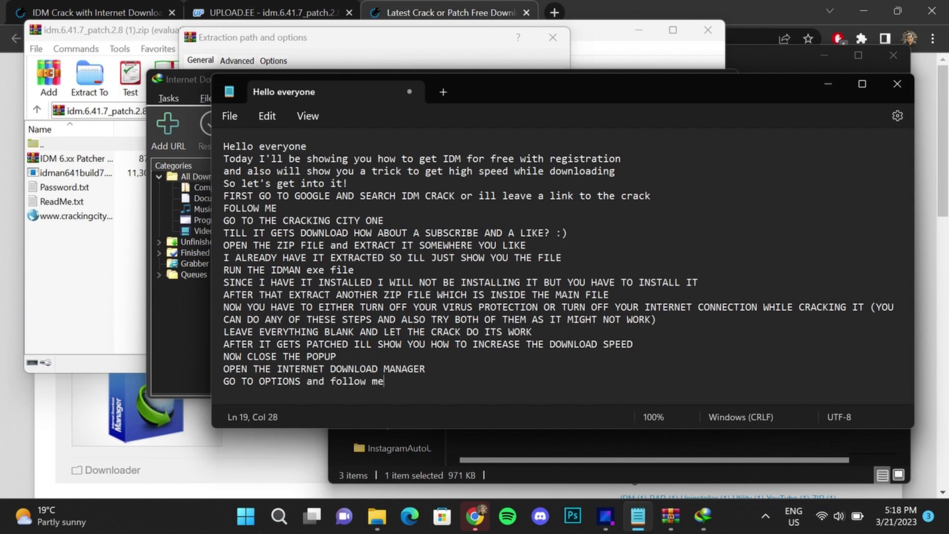
- Switch to Internet Download Manager and keep its connection type at "High speed: Direct connection (Ethernet/Cable) / Wi-Fi / Mobile 4G / other" in the options
{"action": "key", "text": "alt+Tab"}
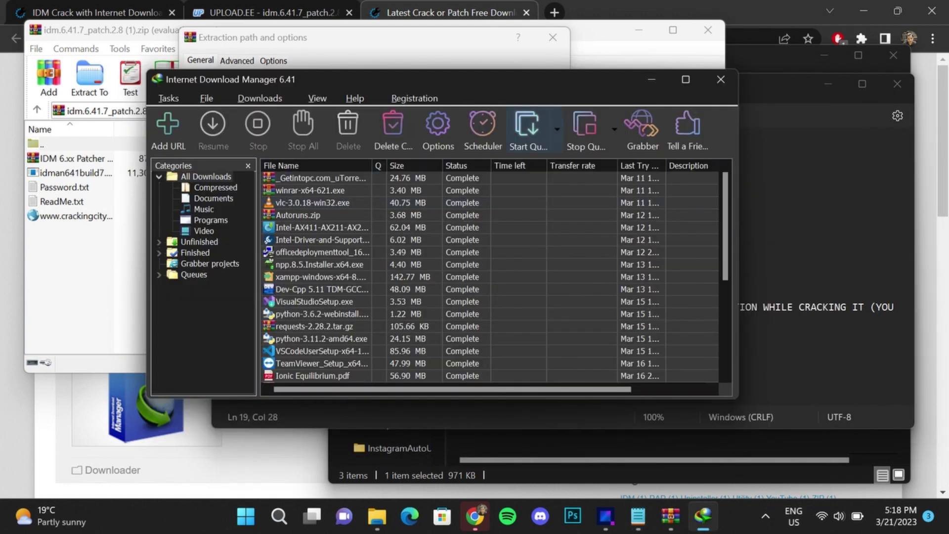
{"action": "left_click", "coordinate": [437, 127]}
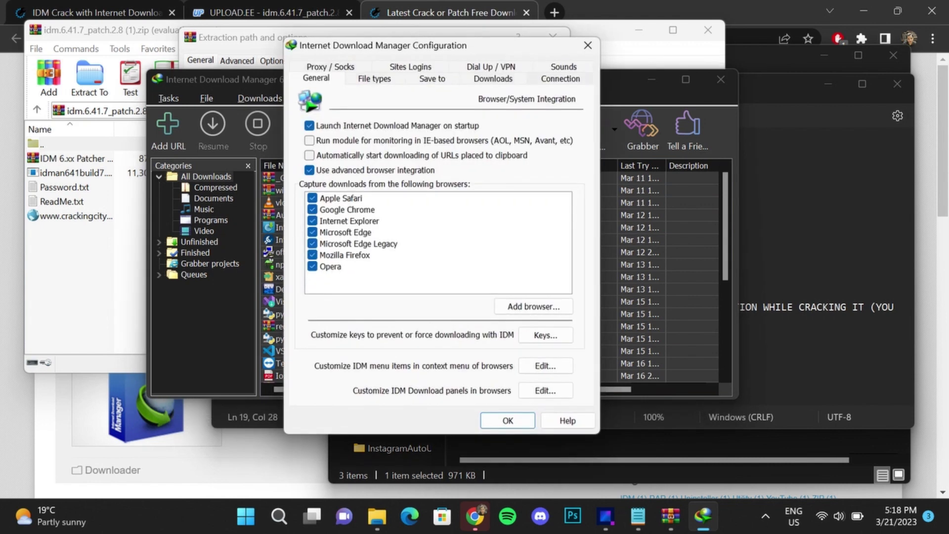
{"action": "left_click", "coordinate": [560, 78]}
{"action": "left_click", "coordinate": [565, 143]}
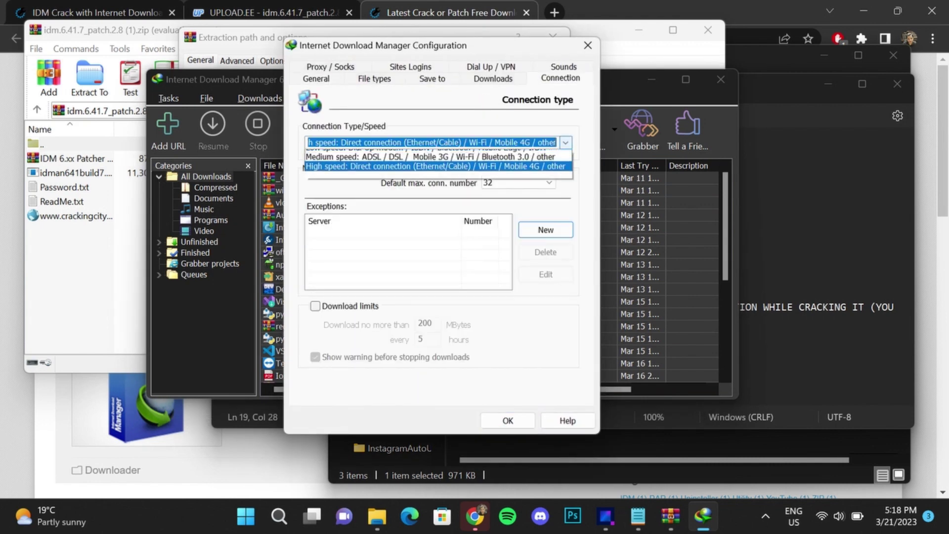
{"action": "left_click", "coordinate": [438, 183]}
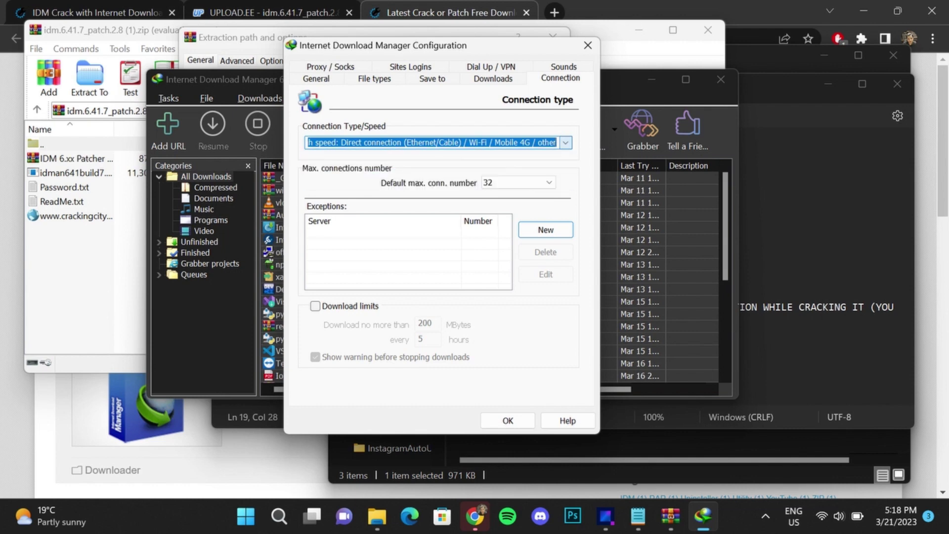
- Set the default maximum connection number to 32, accept the caution and the configuration, and close Internet Download Manager
{"action": "left_click", "coordinate": [548, 183]}
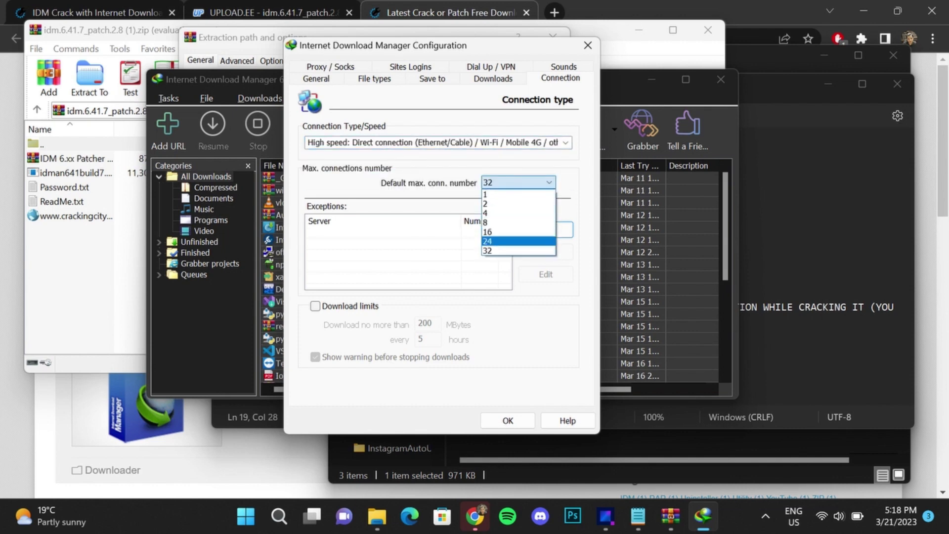
{"action": "left_click", "coordinate": [518, 251]}
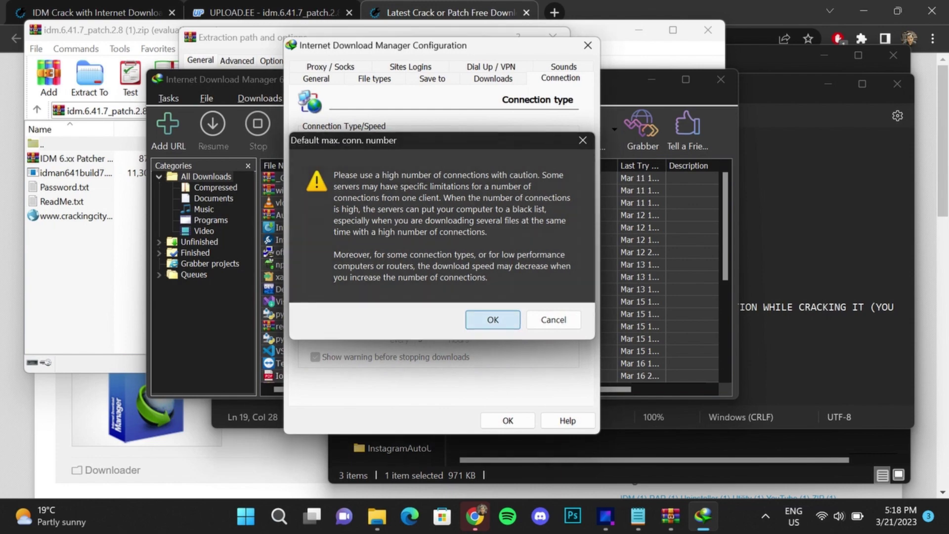
{"action": "left_click", "coordinate": [492, 319]}
{"action": "left_click", "coordinate": [507, 420]}
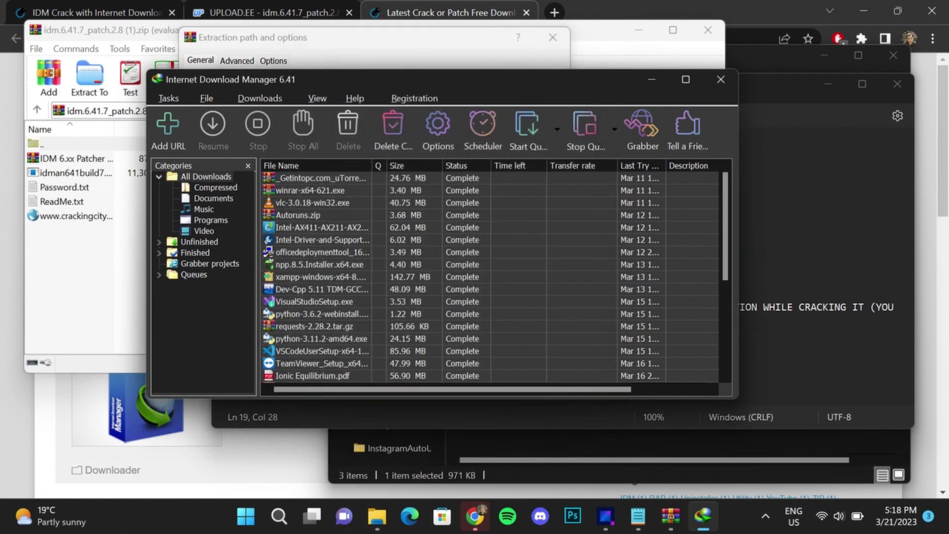
{"action": "left_click", "coordinate": [721, 79]}
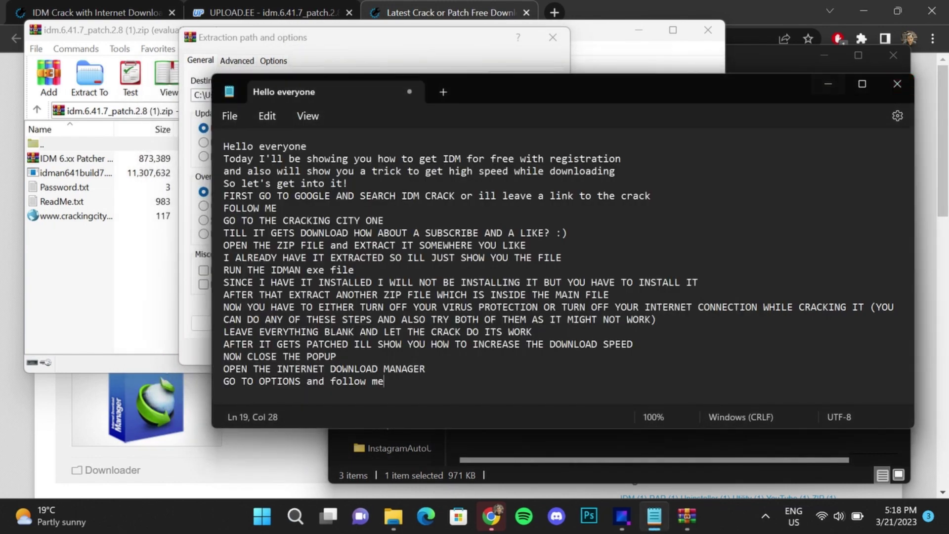
- Move the Notepad window slightly and add the line "ALSO IT WILL TELL YOU TO ADD THE EXTENSION OR ENABLE IT JUST ENABLE IT"
{"action": "left_click_drag", "start_coordinate": [667, 82], "coordinate": [648, 55]}
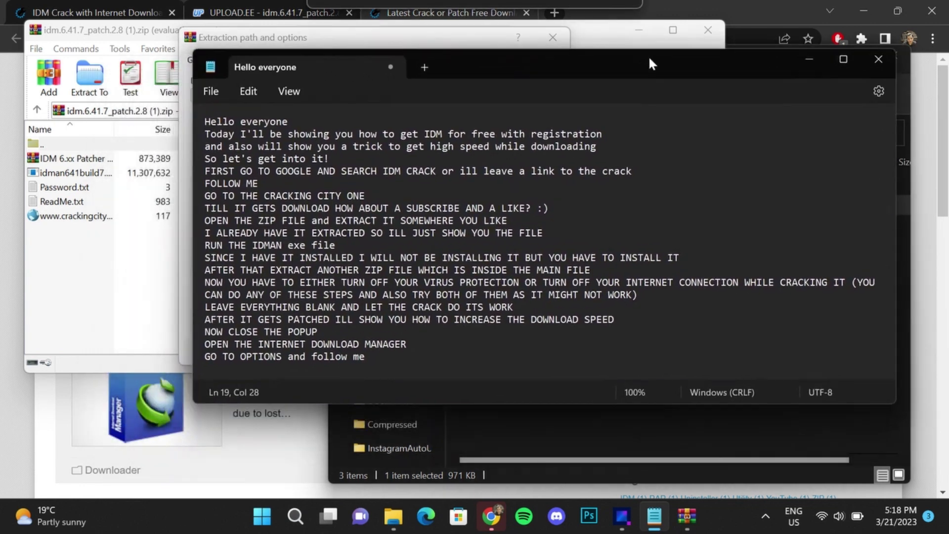
{"action": "key", "text": "Return"}
{"action": "type", "text": "ALSO IT "}
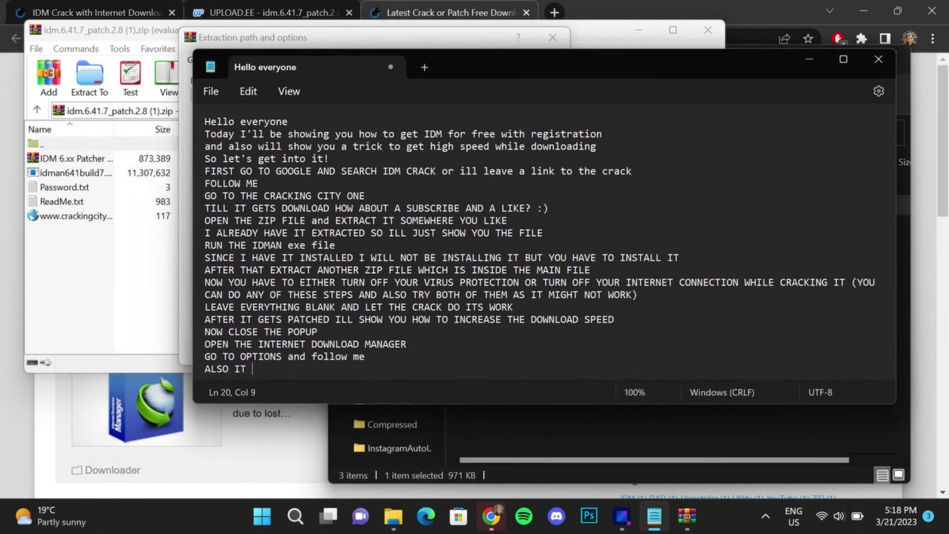
{"action": "type", "text": "WILL TELL YOU HOW TO"}
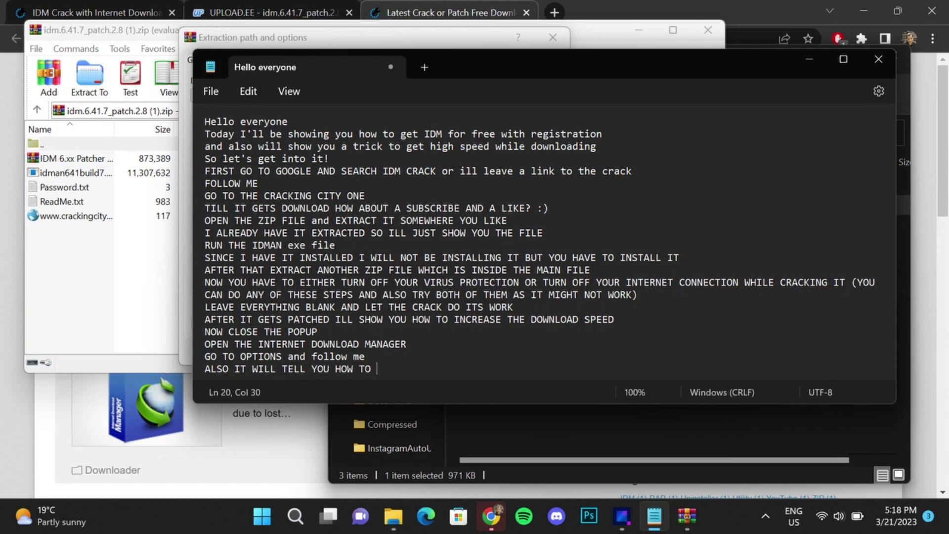
{"action": "key", "text": "BackSpace"}
{"action": "key", "text": "BackSpace"}
{"action": "key", "text": "BackSpace"}
{"action": "key", "text": "BackSpace"}
{"action": "key", "text": "BackSpace"}
{"action": "key", "text": "BackSpace"}
{"action": "key", "text": "BackSpace"}
{"action": "type", "text": "TO ADD THE EXTENSION O"}
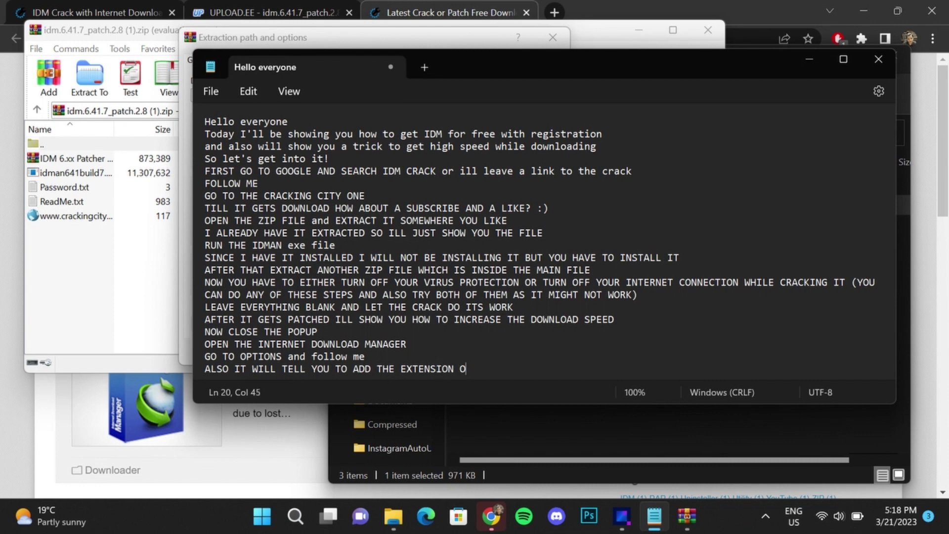
{"action": "type", "text": "R ENABLE IT JUST ENABL"}
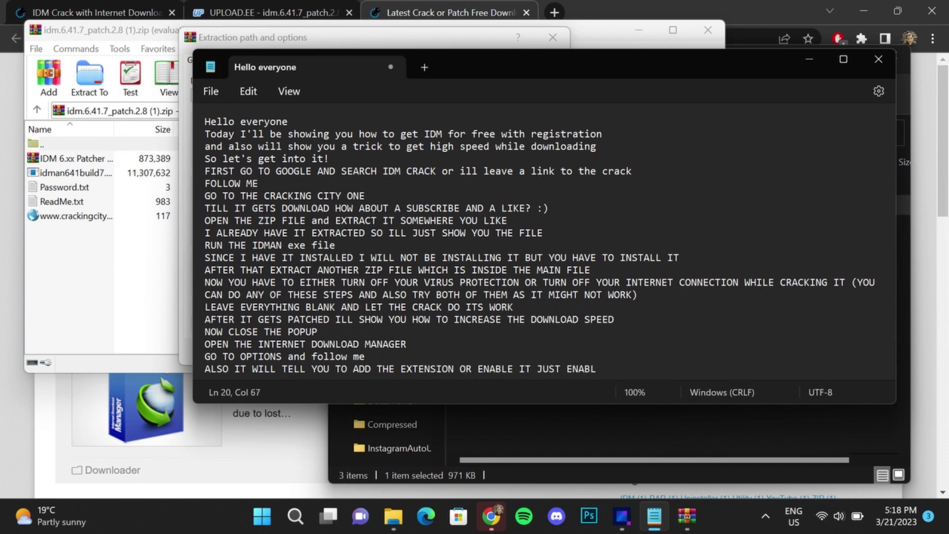
{"action": "type", "text": "E IT"}
- Add the line "AND THERE YOU GO YOU HAVE SUCCESSFULLY INSTALLED IDM AND NOW WILL GET HIGH SPEED DOWNLOAD" to the note
{"action": "key", "text": "Return"}
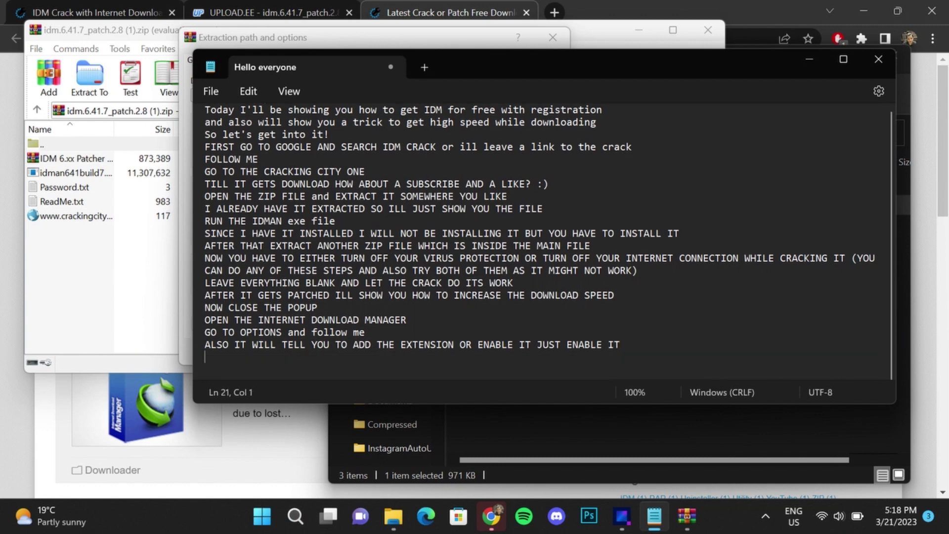
{"action": "type", "text": "AND THERE YOU GO"}
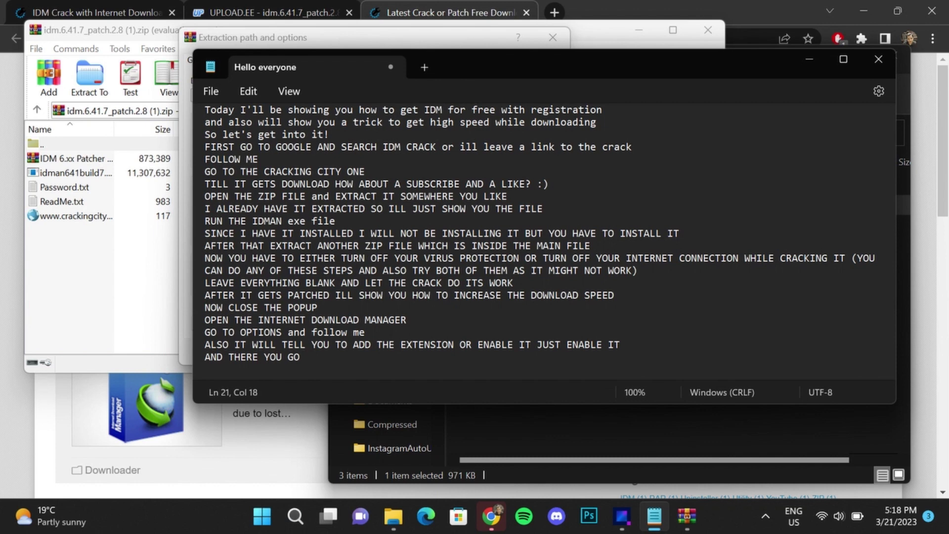
{"action": "type", "text": " YOU HAVE SUCCESSFUL"}
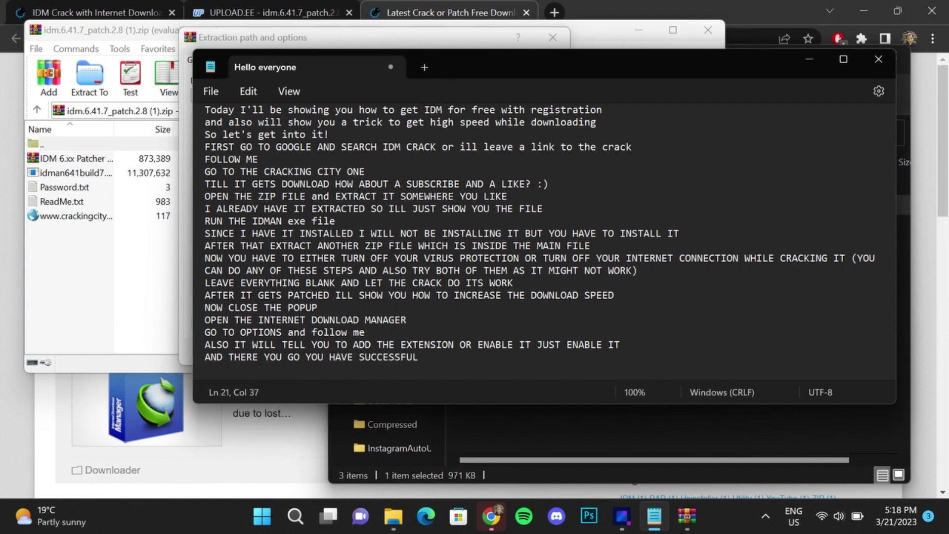
{"action": "type", "text": "LY INSTALLED IDM AND"}
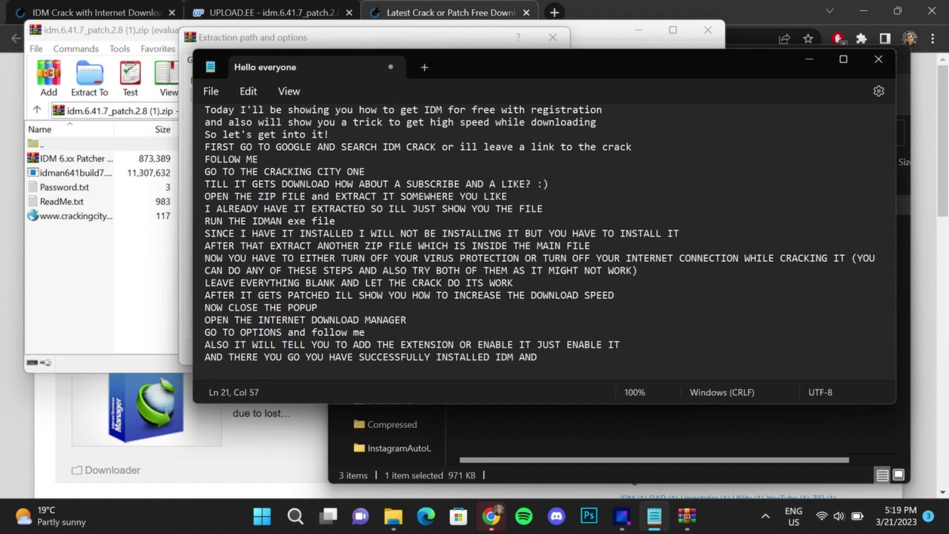
{"action": "type", "text": " NOW WILL GET HIGH SPEED DOWNLOAD"}
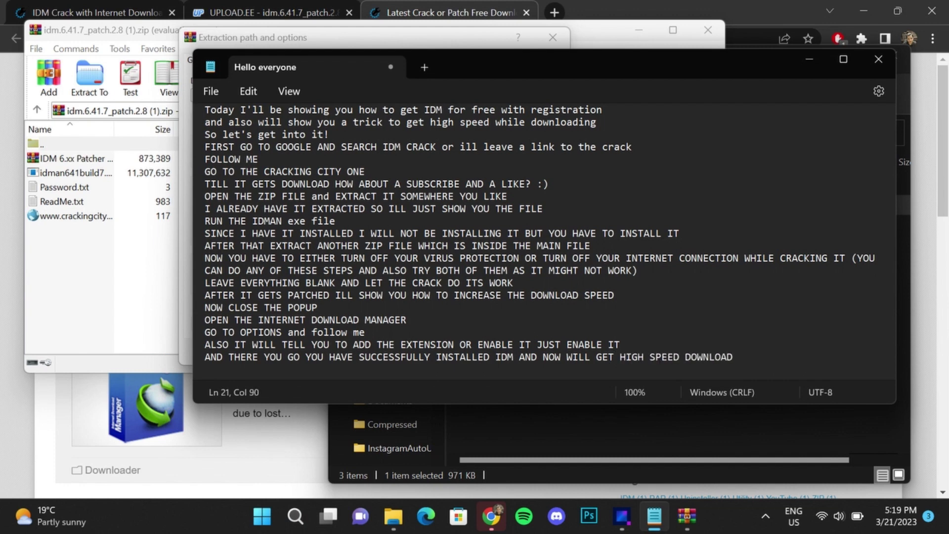
- Leave a blank line and add "THANK YOU FOR WATCHING AND MAKE SURE YOU SUBSCRIBE FOR MORE CONTENTS" to the note
{"action": "key", "text": "Return"}
{"action": "key", "text": "Return"}
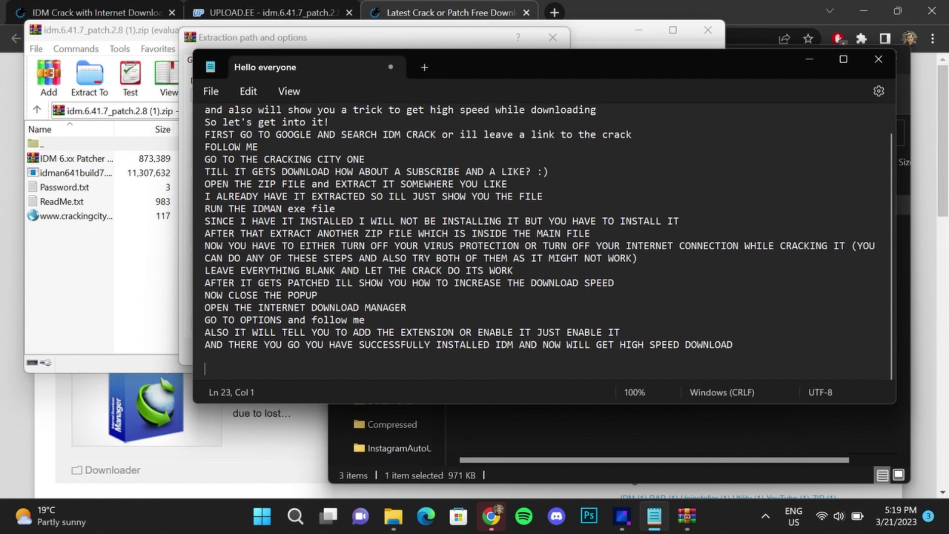
{"action": "type", "text": "THANK YOU FO"}
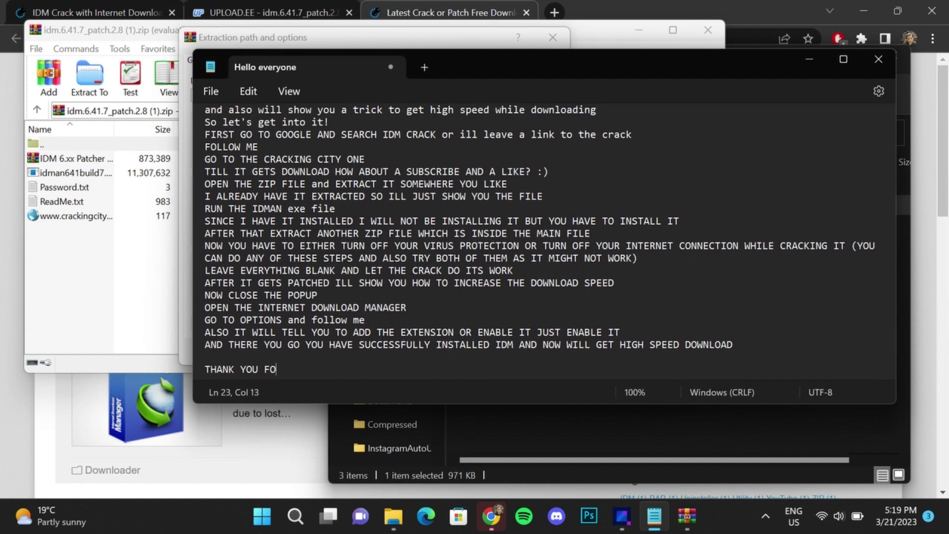
{"action": "type", "text": "R WATCHING AND"}
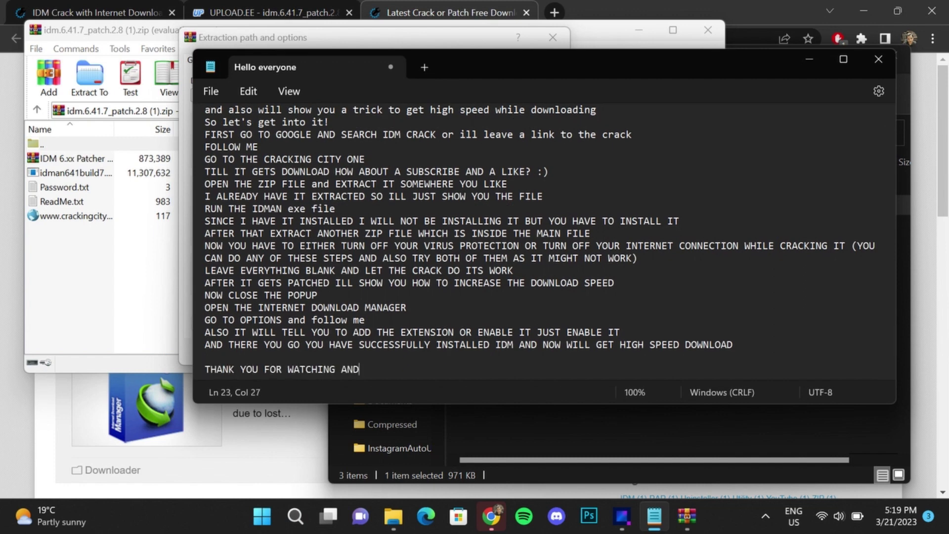
{"action": "type", "text": " MAKE SURE"}
{"action": "key", "text": "BackSpace"}
{"action": "type", "text": "SURE YOU SUBSCRIB"}
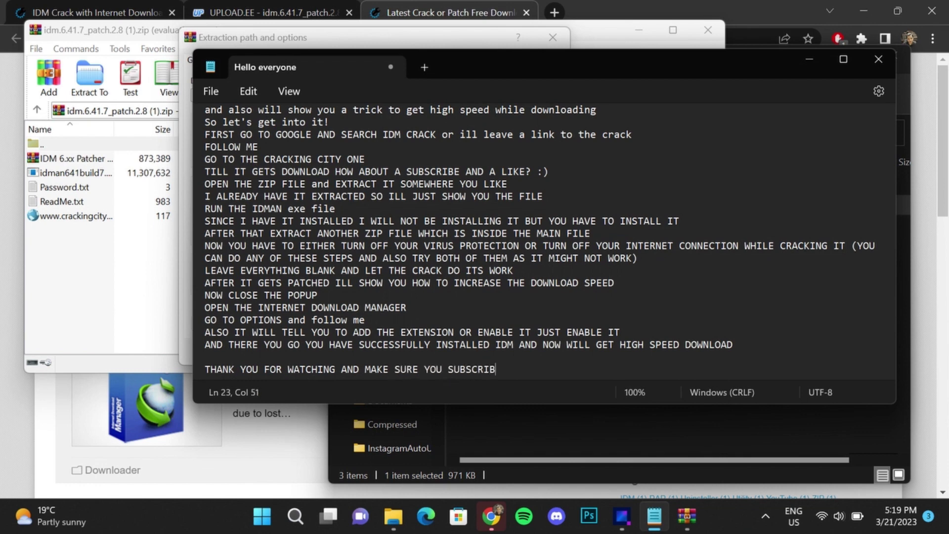
{"action": "type", "text": "E FOR "}
{"action": "type", "text": "MORE CONTE"}
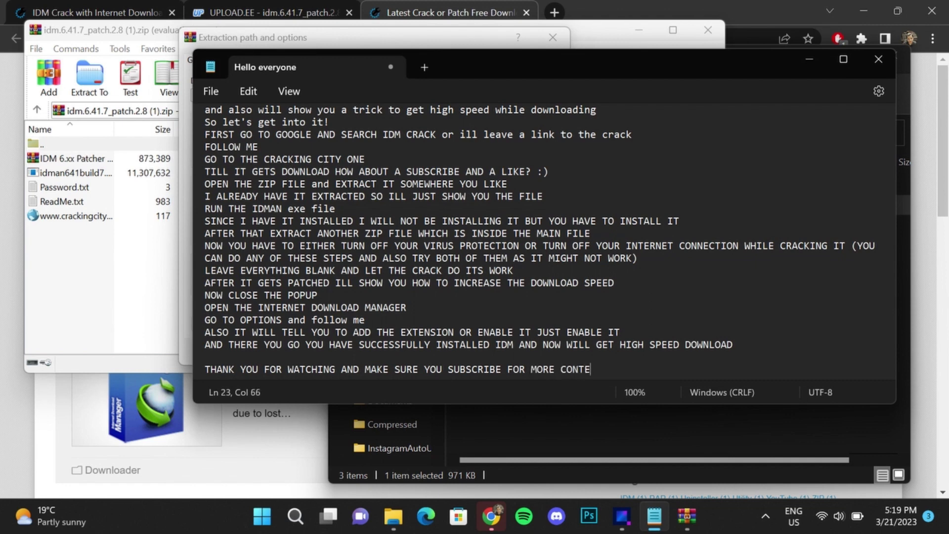
{"action": "type", "text": "NTS"}
- Add the sign-off line "SEE YA~~~~~" at the end of the note
{"action": "key", "text": "Return"}
{"action": "type", "text": "SEE YA"}
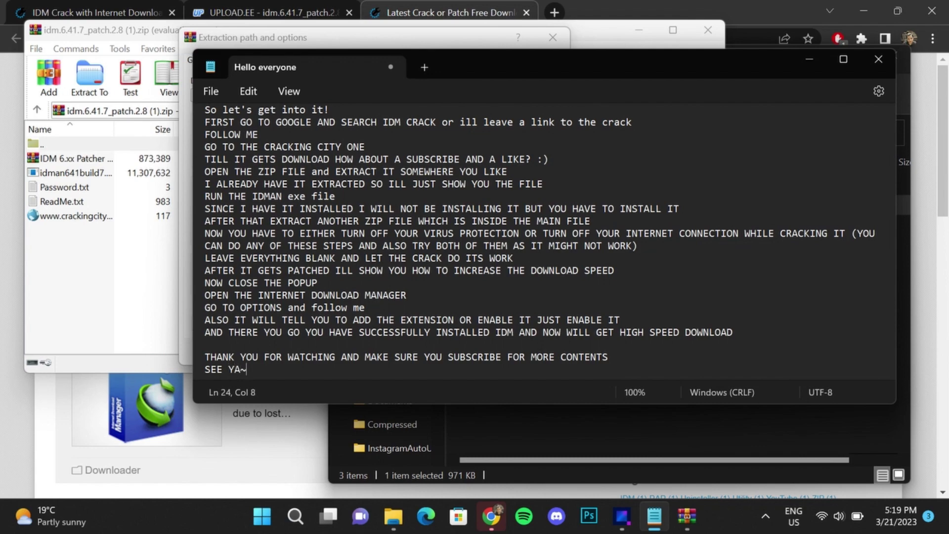
{"action": "type", "text": "~~~~~"}
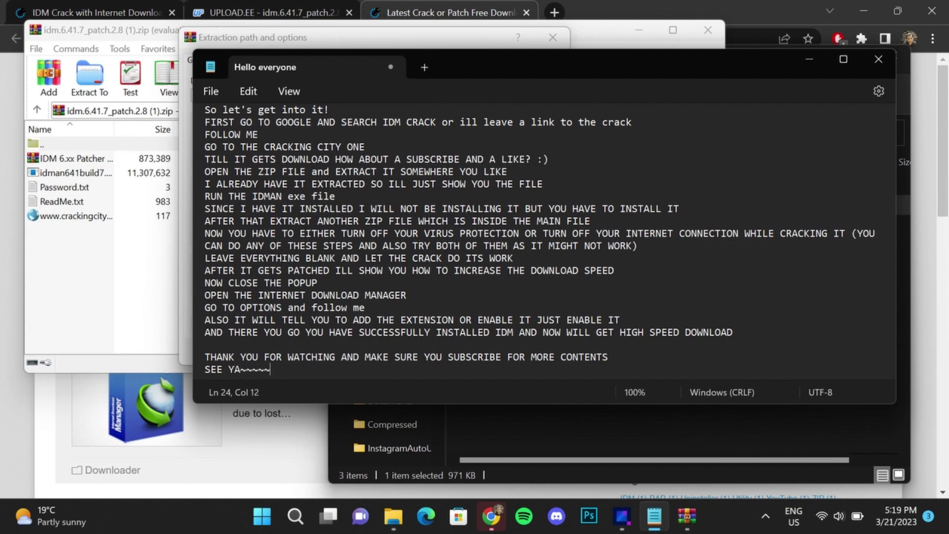